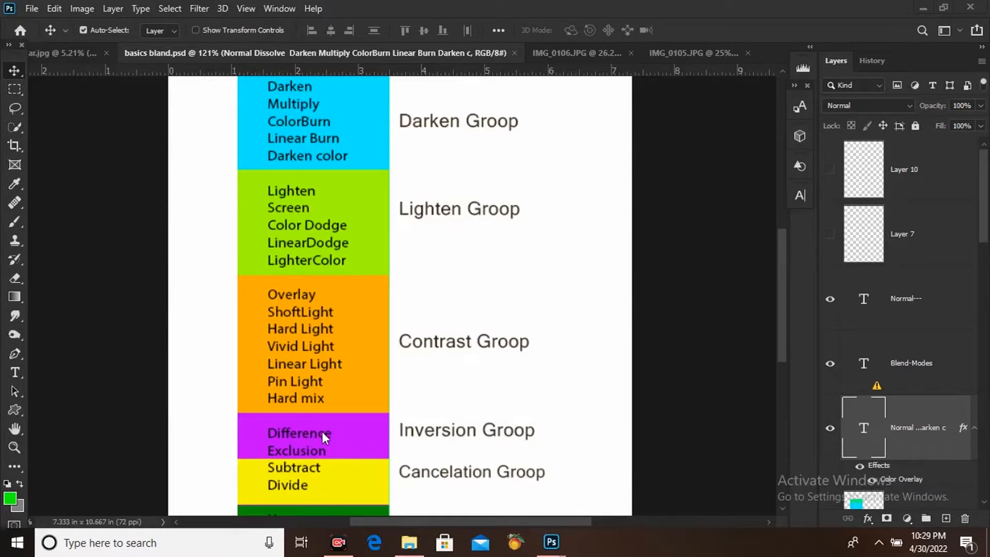
Copy the open-eyed woman's cut-out layer from IMG_0106.JPG into IMG_0105.JPG and position it over the same woman with closed eyes
click(586, 50)
click(675, 51)
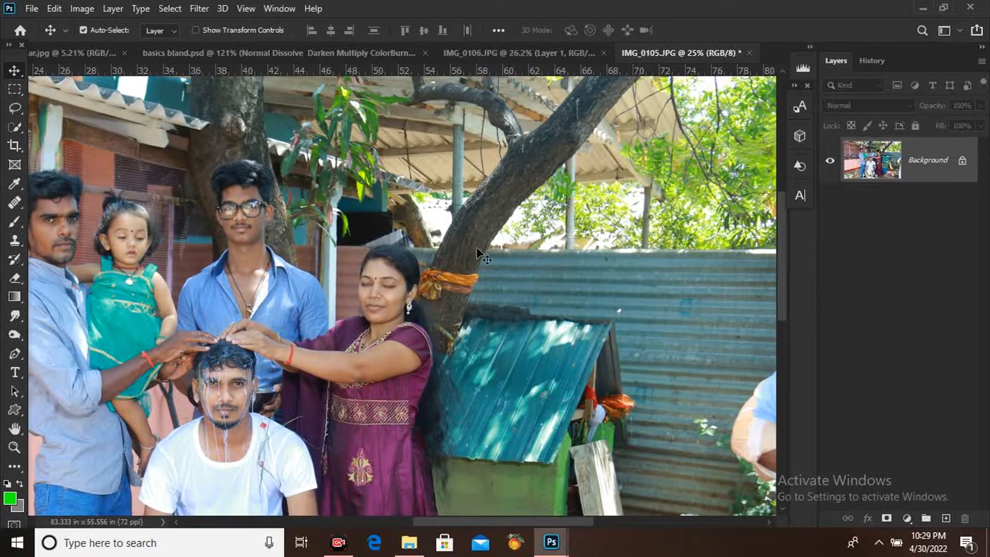
drag(525, 54, 492, 256)
drag(603, 280, 548, 302)
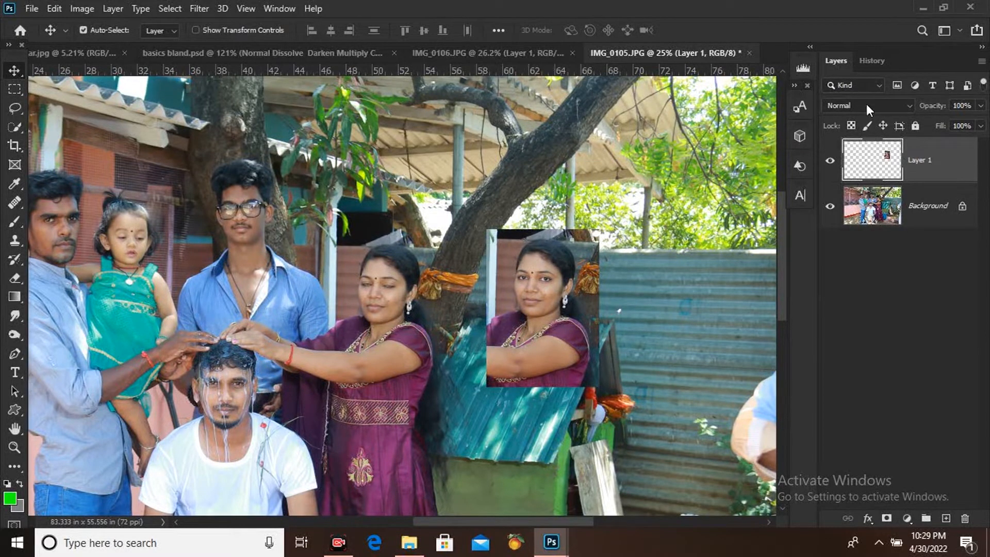
drag(571, 284, 388, 292)
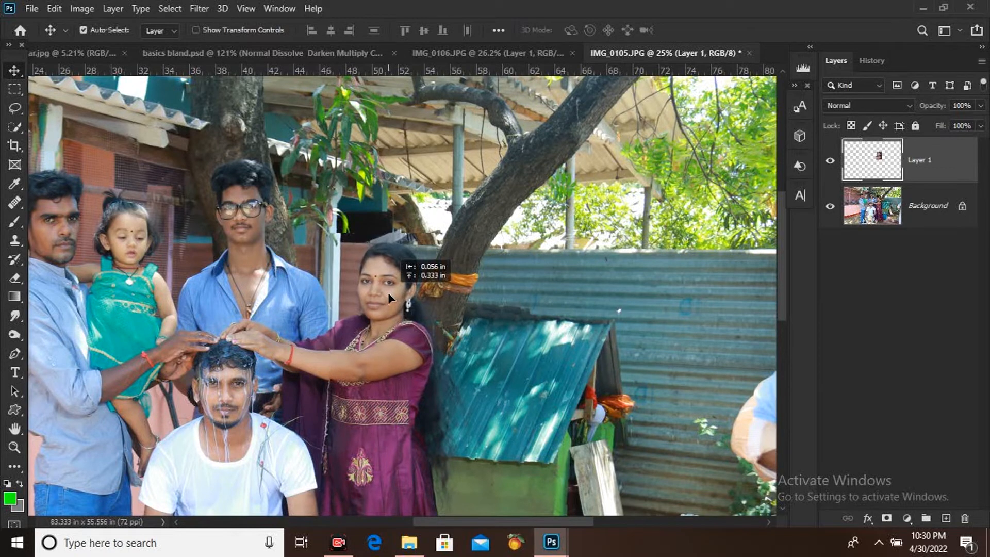
Set the pasted layer's blend mode to Difference and align its facial features precisely with the woman underneath
click(853, 106)
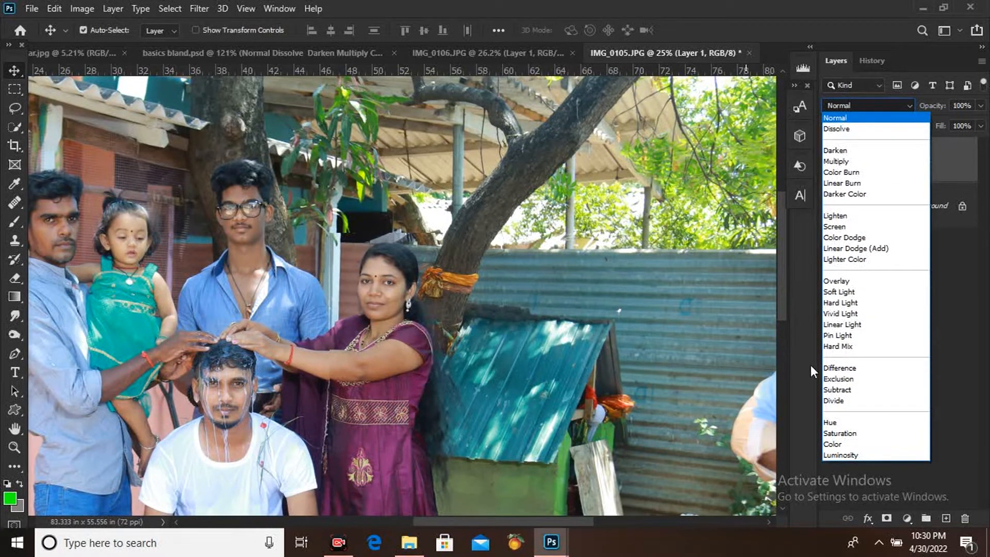
click(840, 368)
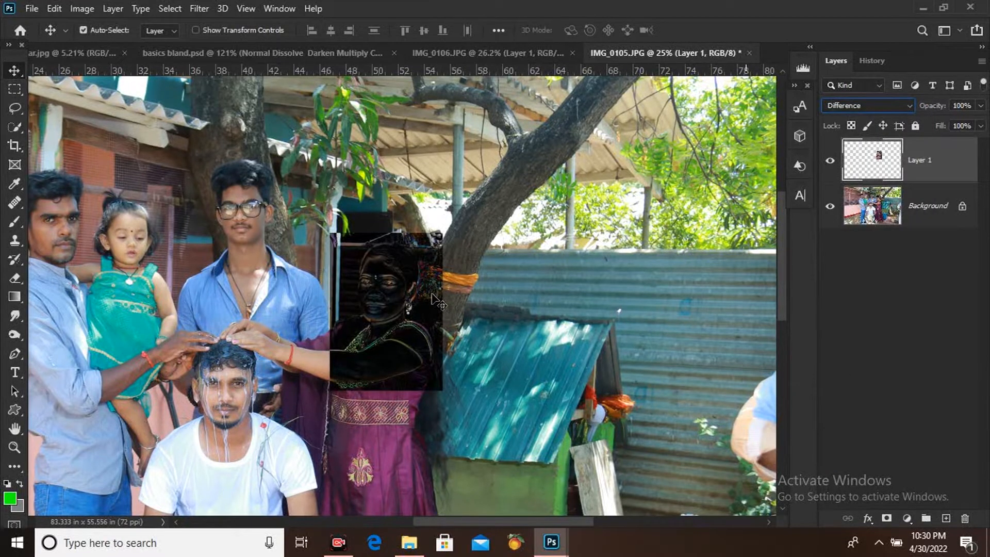
scroll(433, 298, up, 3)
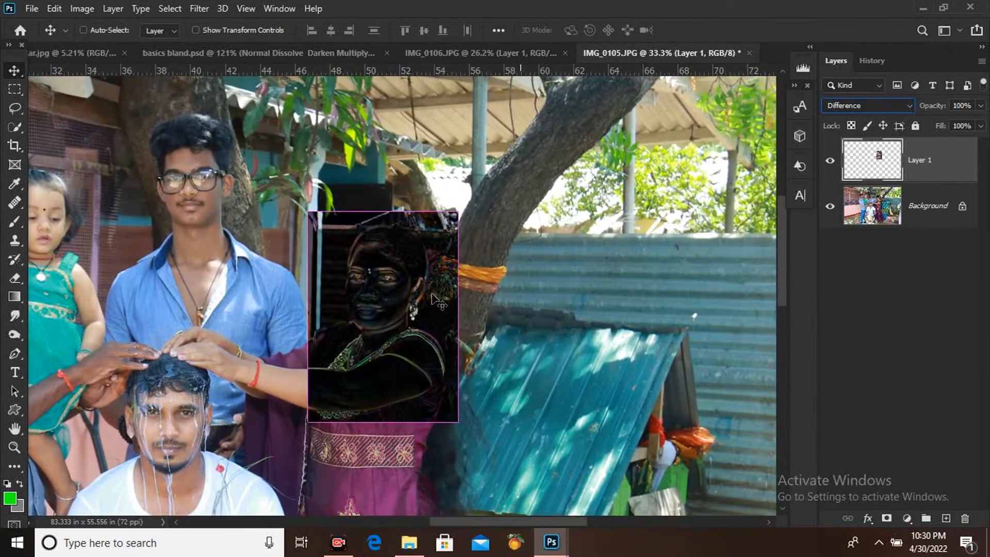
scroll(433, 298, up, 2)
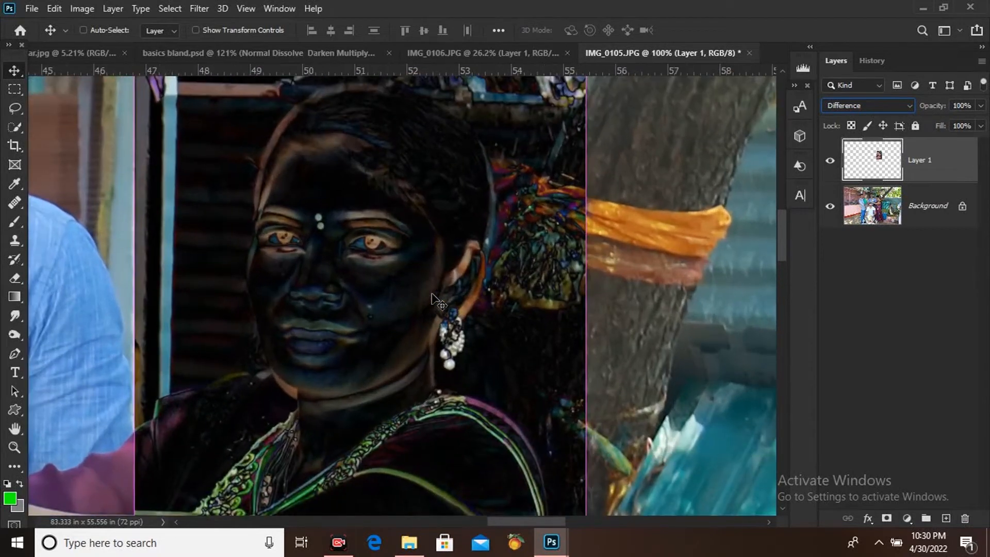
drag(392, 291, 395, 305)
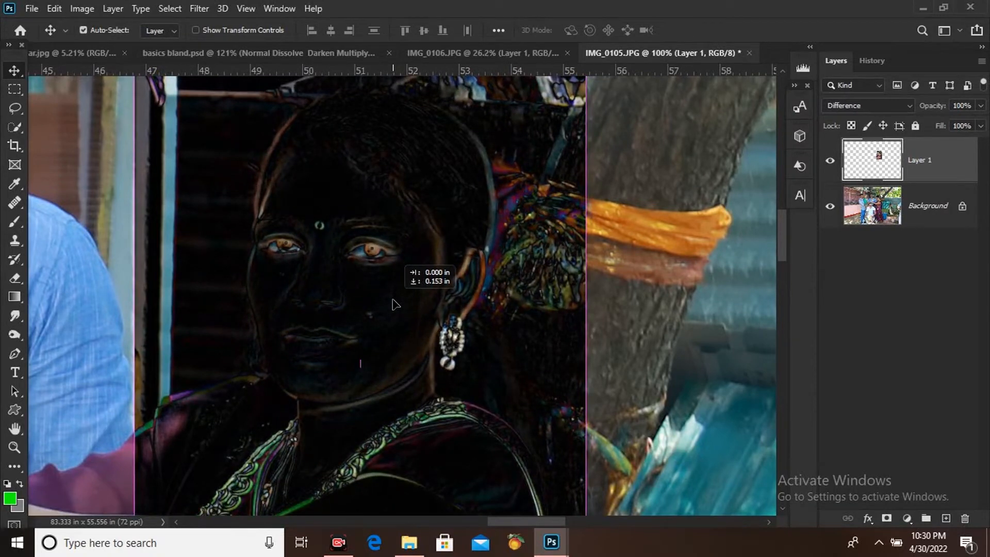
drag(395, 304, 395, 300)
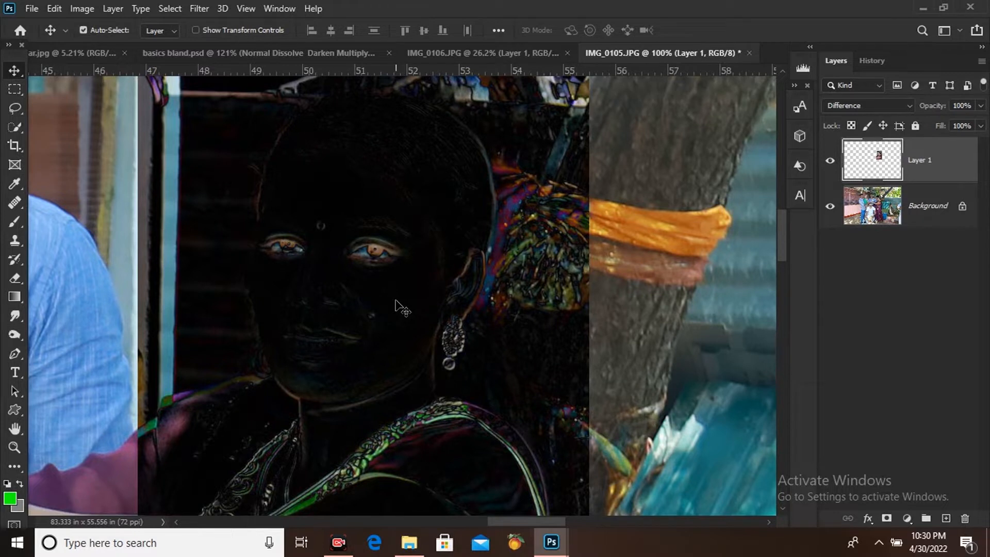
key(Right)
key(Right)
key(Right)
key(Right)
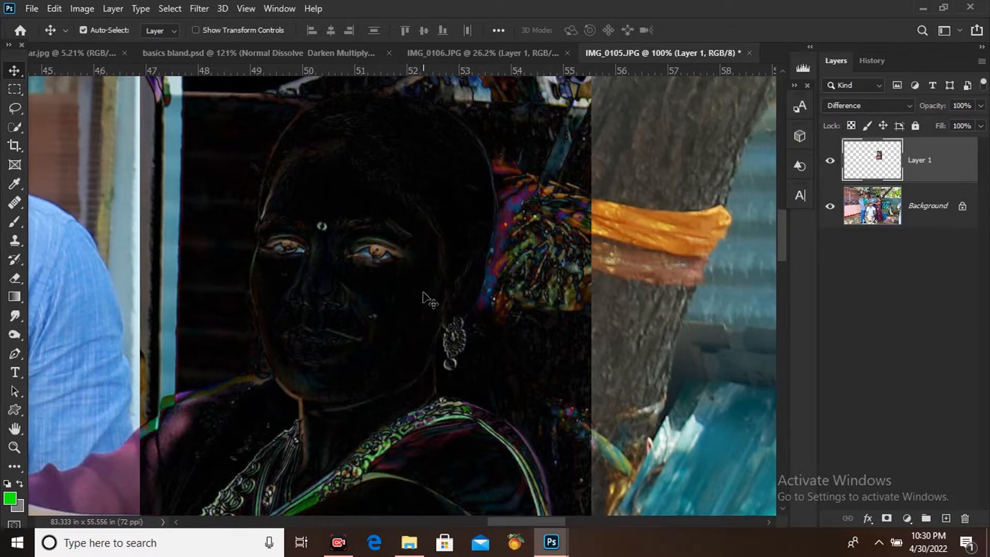
Set the aligned face layer's blend mode back to Normal
click(866, 106)
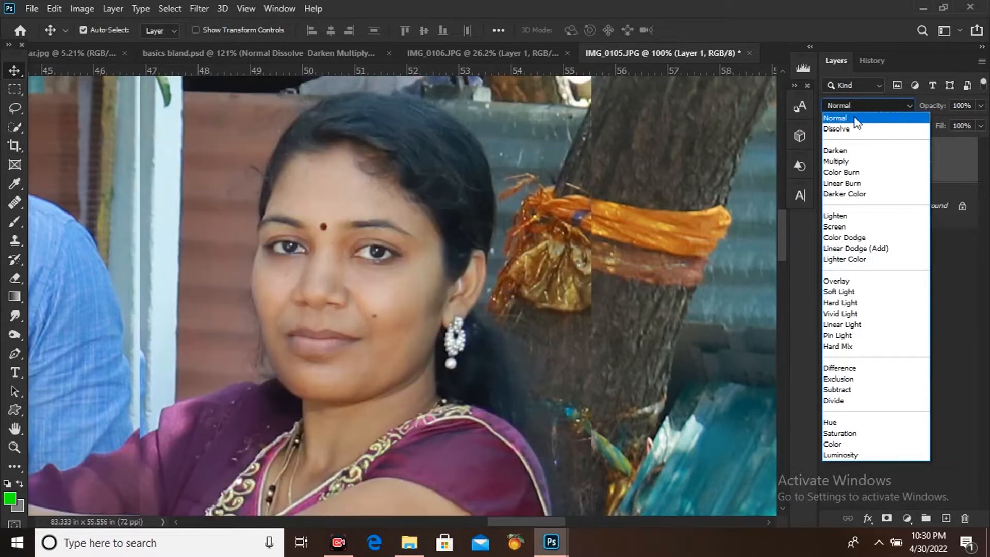
click(856, 119)
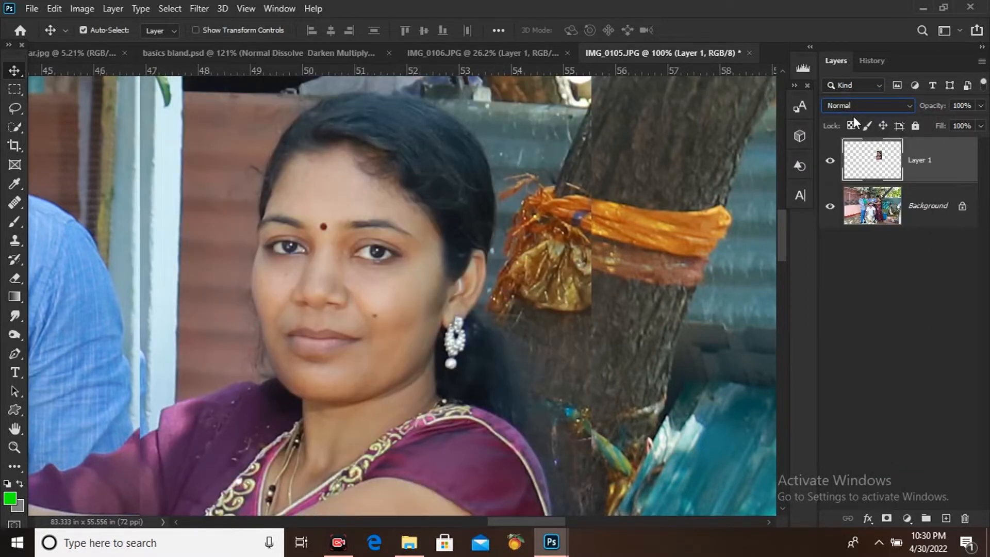
key(ctrl+minus)
key(ctrl+minus)
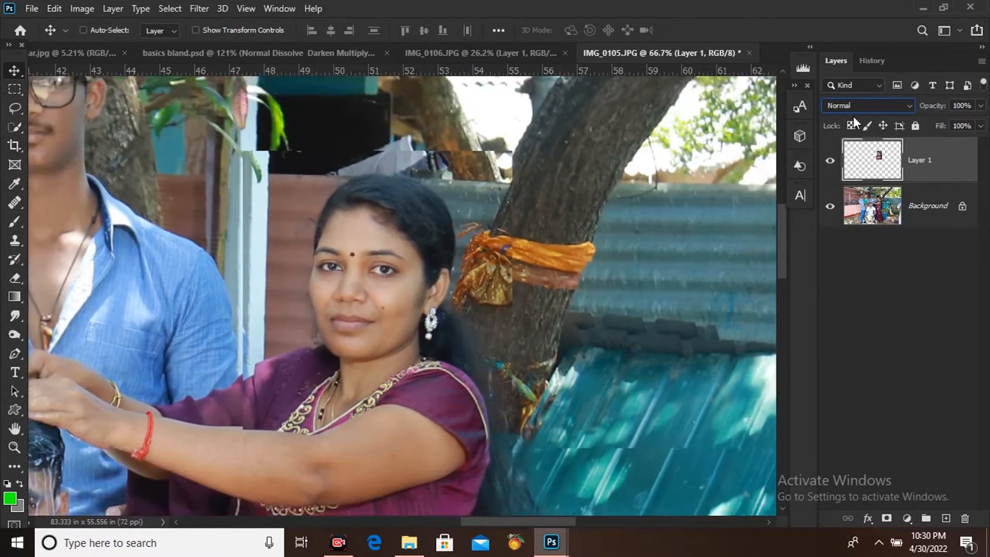
key(ctrl+minus)
key(ctrl+minus)
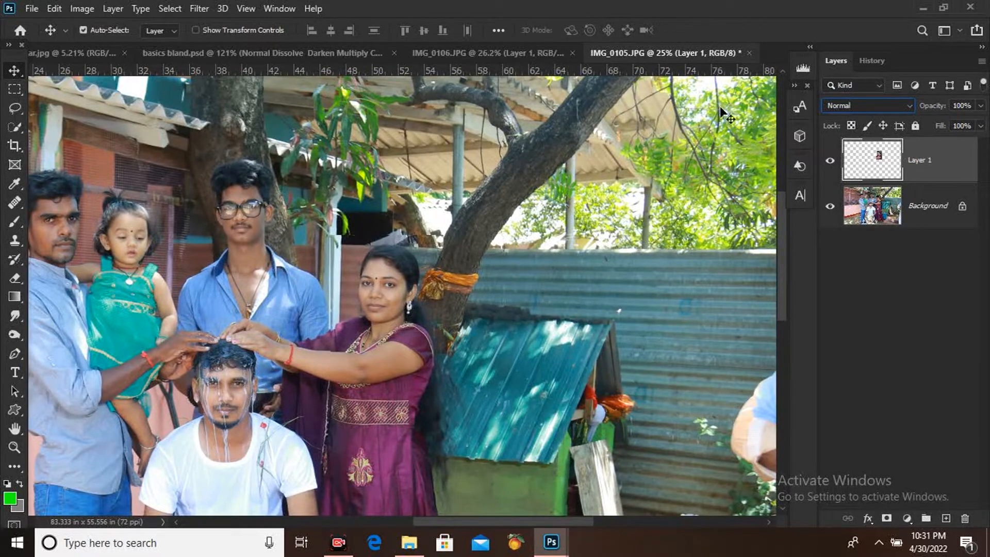
Toggle the pasted face layer's visibility to compare the photo before and after the replacement
click(831, 163)
click(831, 162)
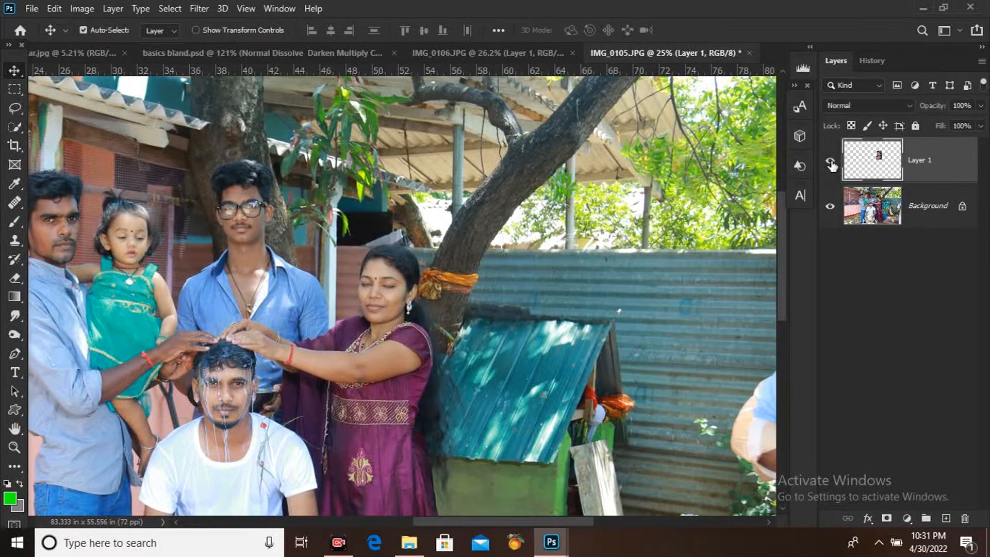
click(831, 163)
click(830, 163)
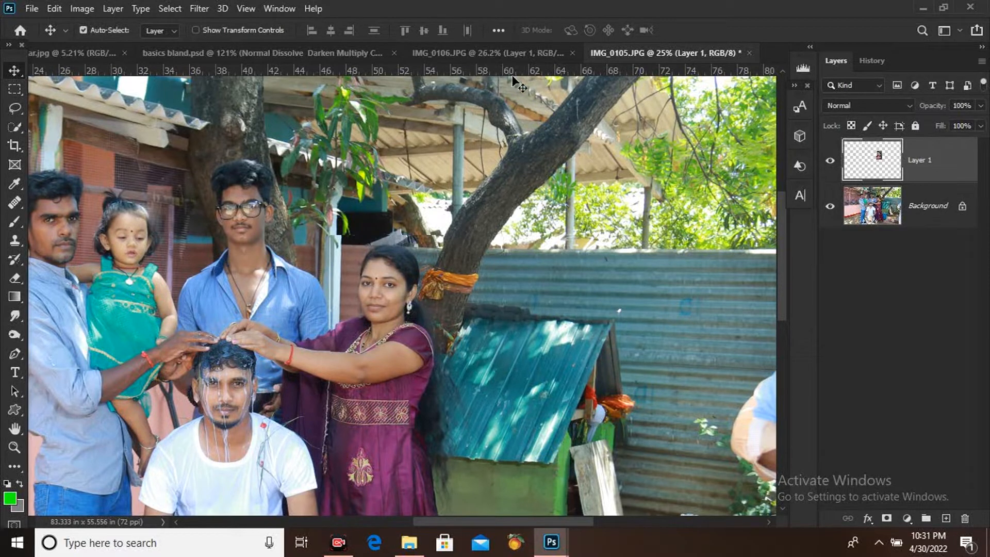
Duplicate the Background layer of the Ganesha image and set the copy's blend mode to Difference
click(509, 53)
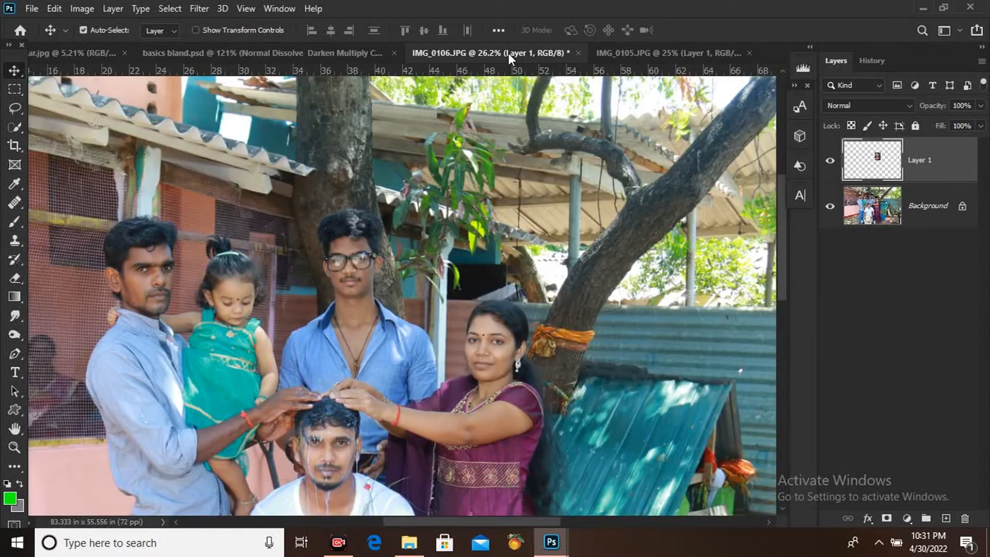
click(279, 53)
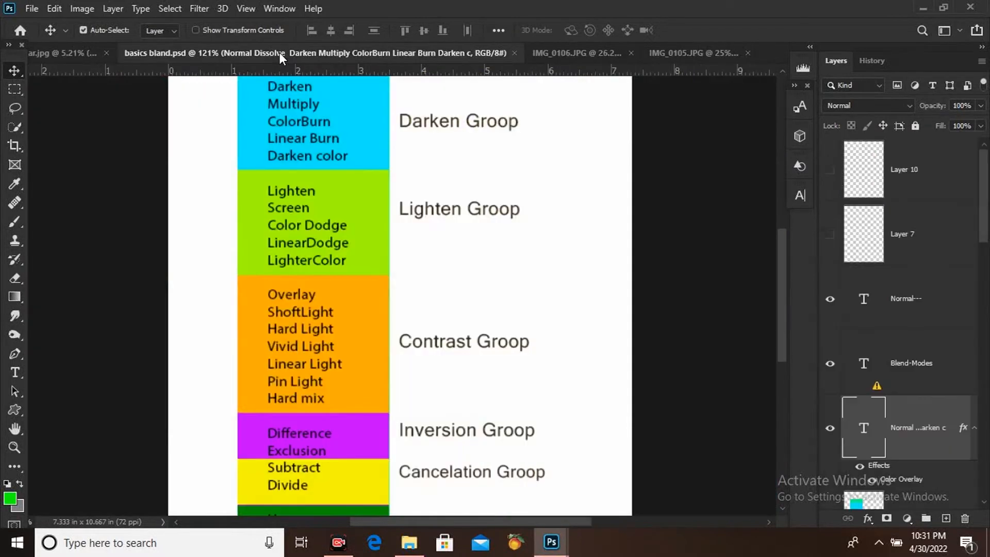
click(54, 51)
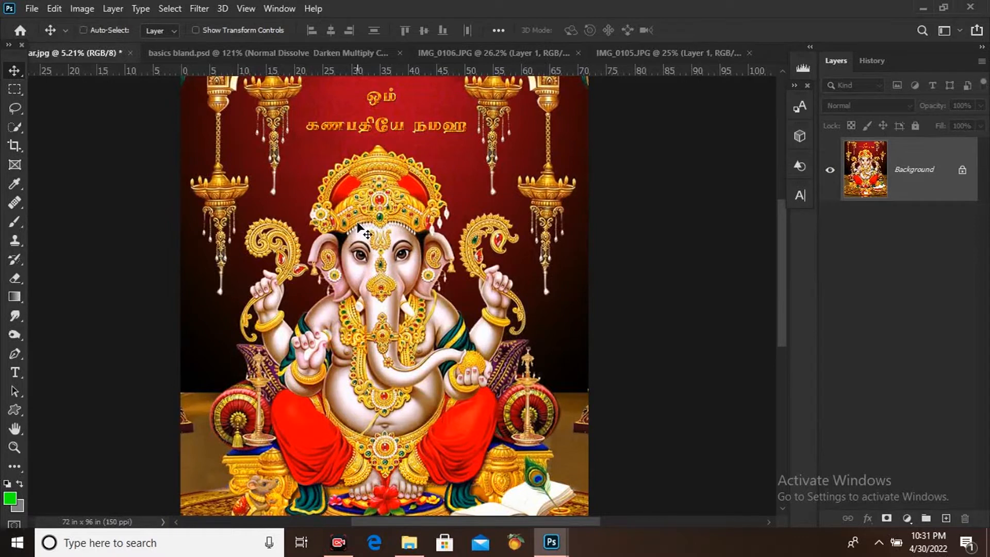
key(ctrl+j)
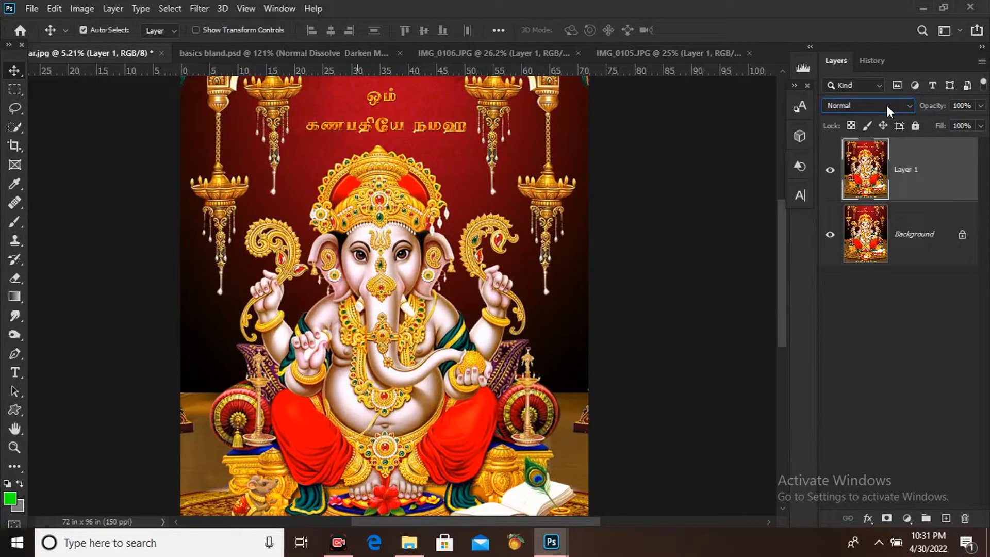
click(886, 105)
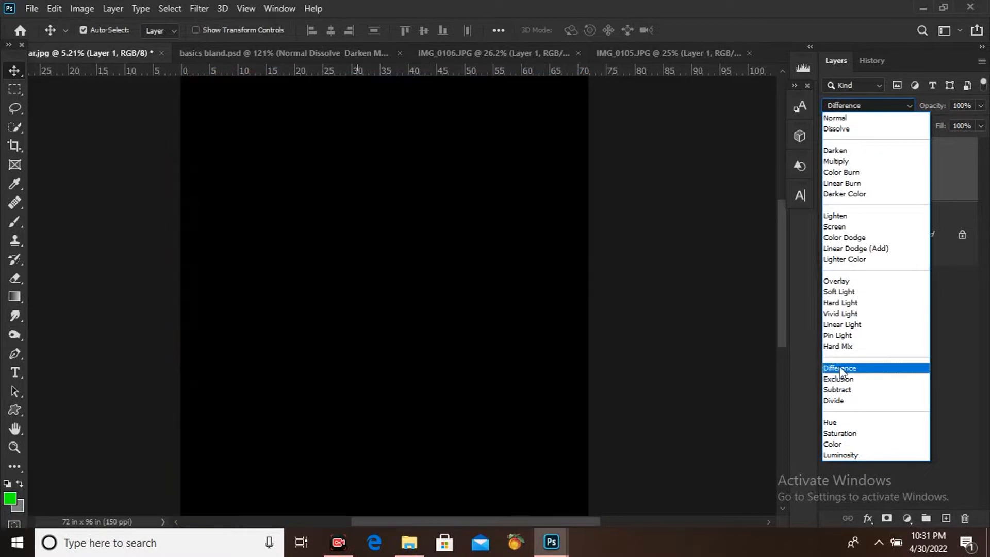
click(840, 367)
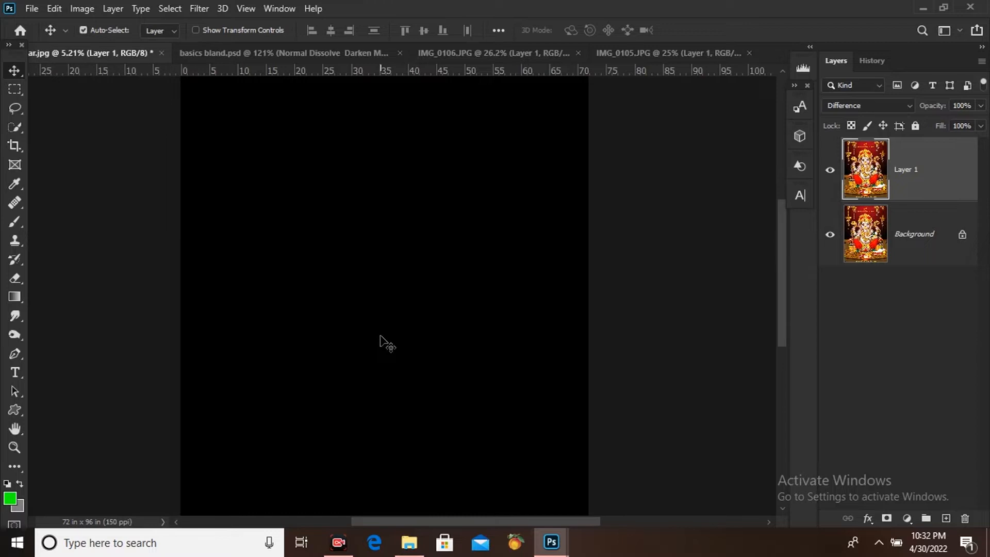
Nudge the Ganesha copy slightly off the original, inspect the outlined details up close, and realign the two layers
key(Down)
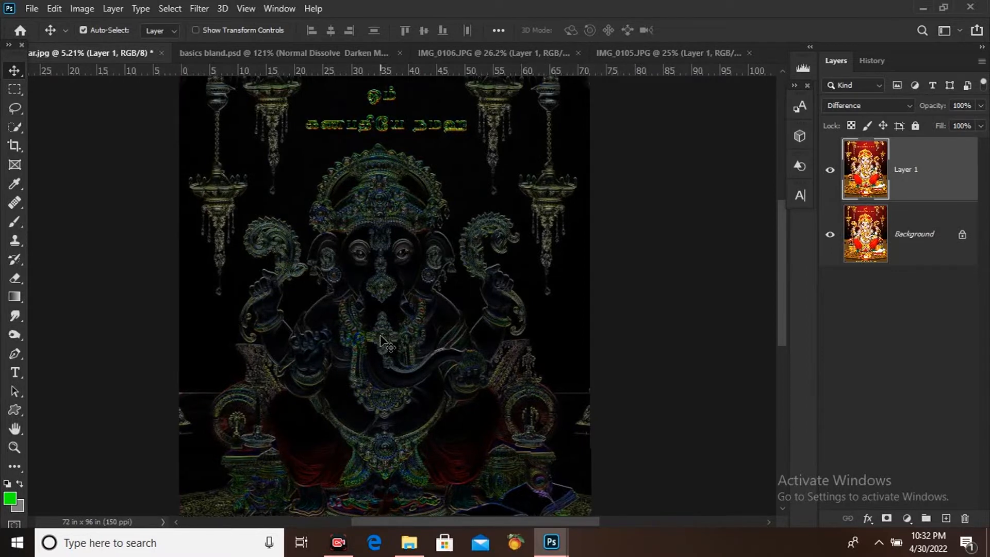
key(ctrl+plus)
key(ctrl+plus)
key(ctrl+plus)
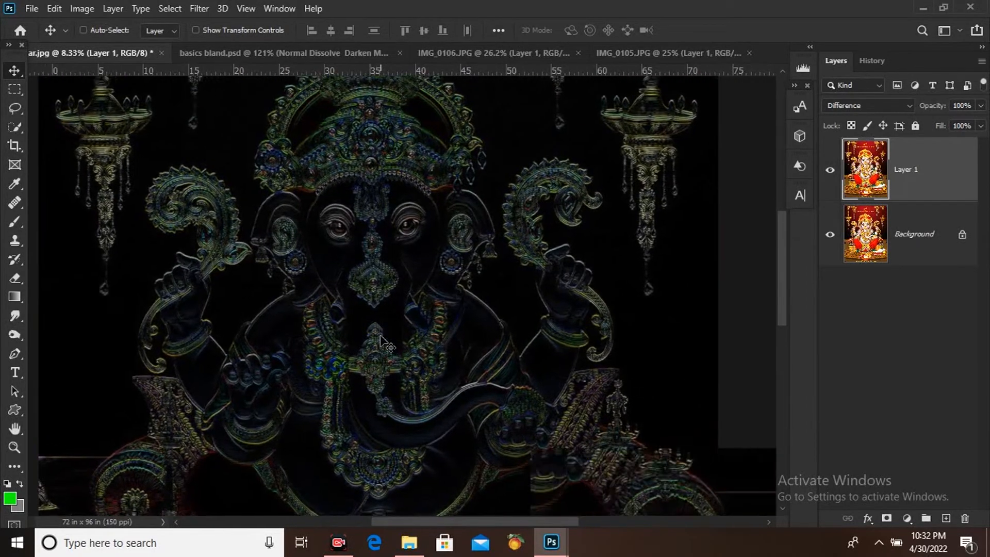
key(ctrl)
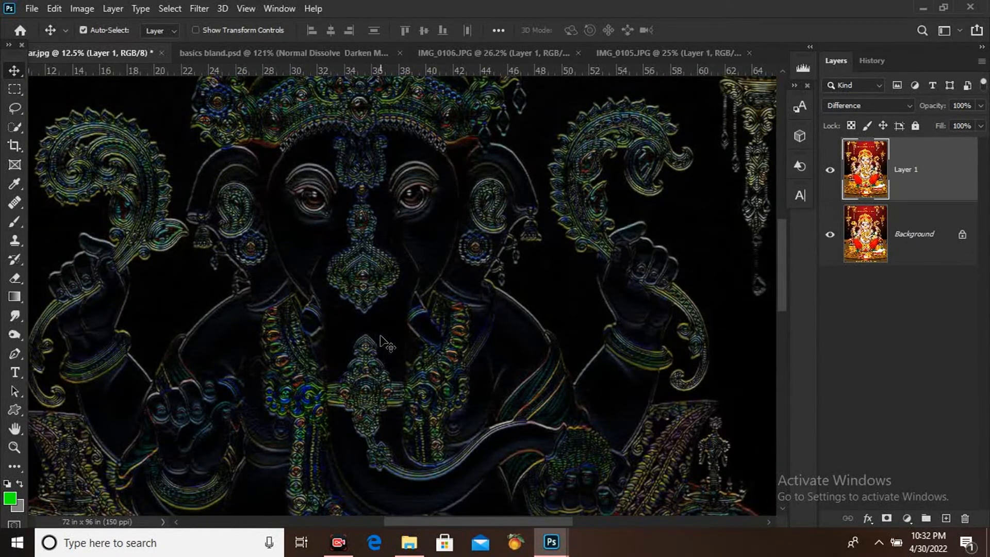
key(shift+Down)
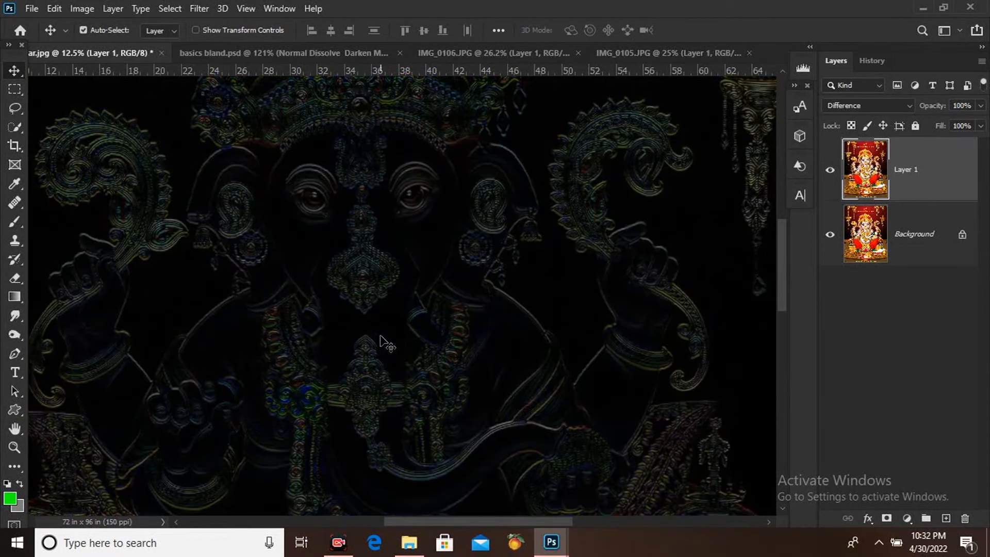
key(Down)
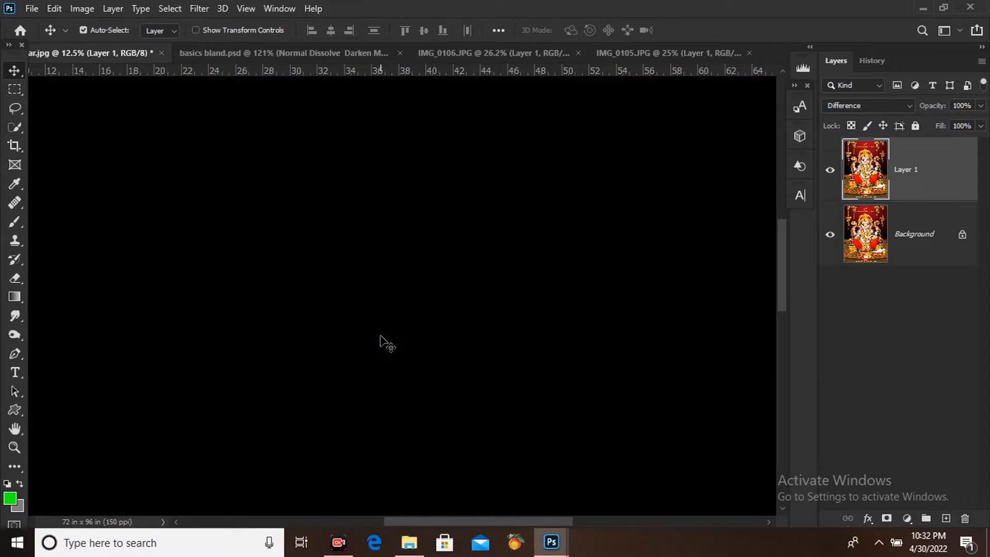
key(ctrl+minus)
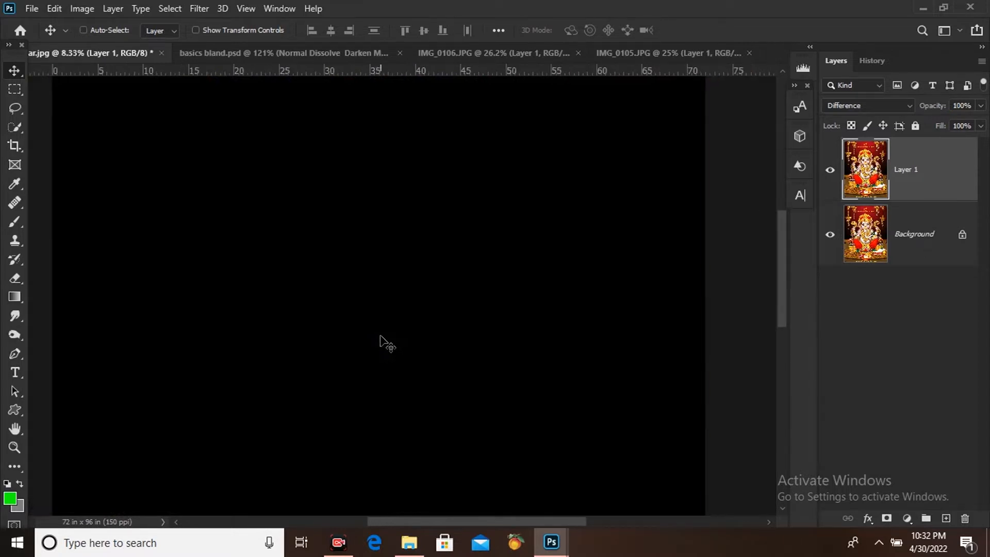
key(ctrl+minus)
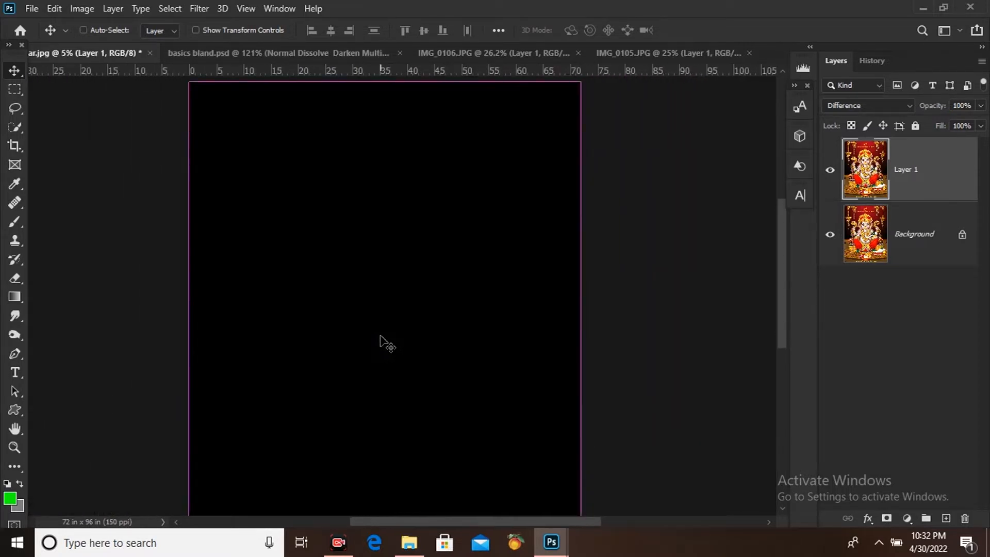
Nudge the duplicated Ganesha layer progressively away from the original to intensify the coloured Difference outlines
key(Down)
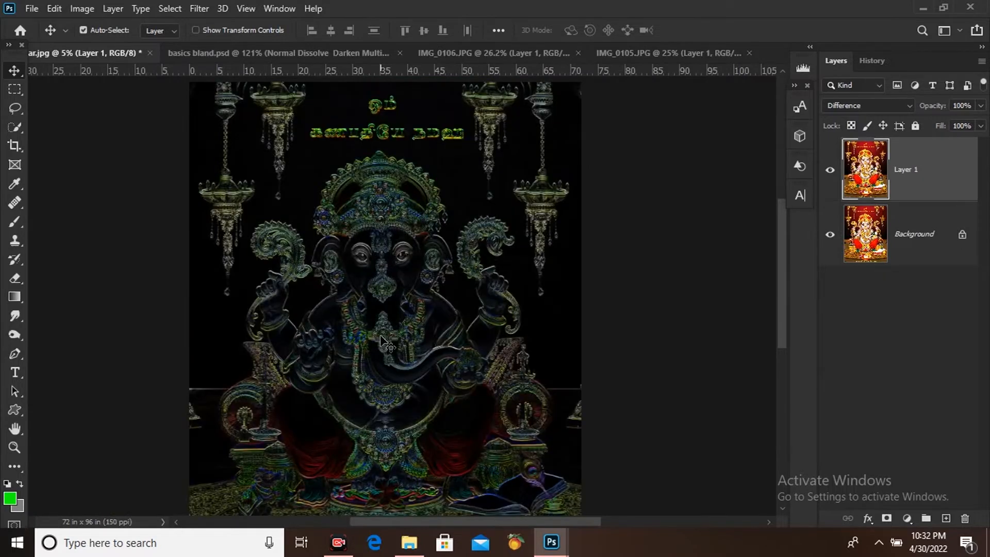
key(Down)
key(Down)
key(Down)
key(Down)
key(Down)
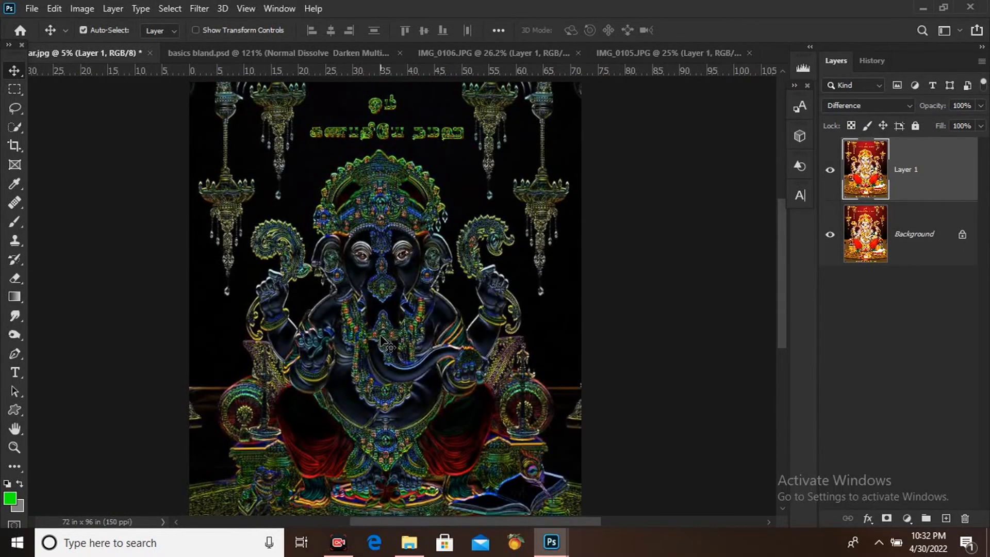
key(Down)
key(Down)
key(Down)
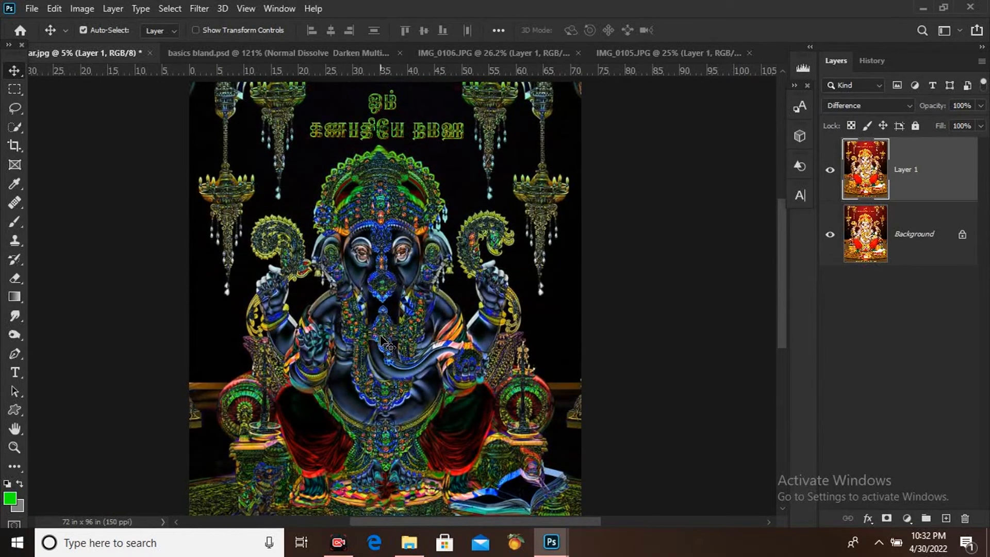
key(Down)
key(Down)
key(Down)
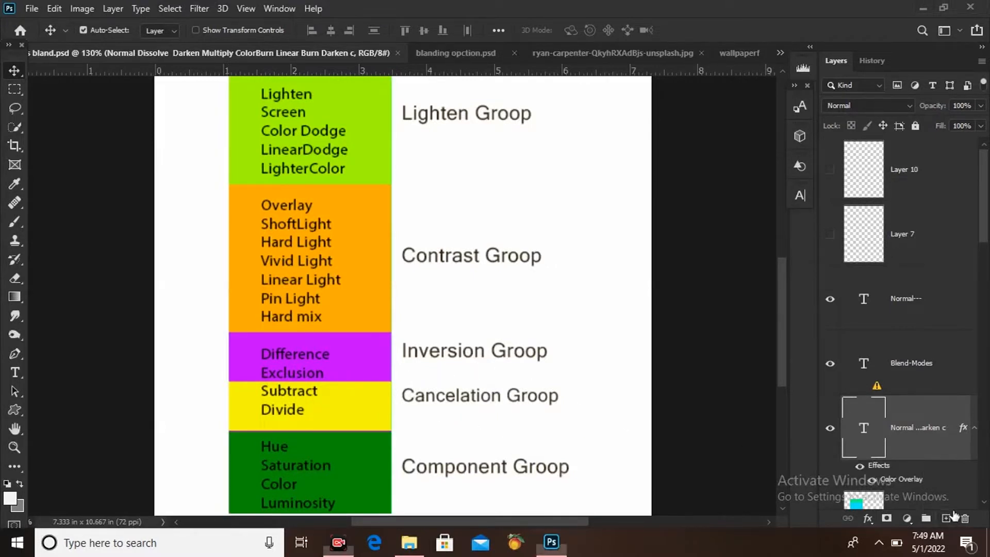
Show the blue Color Fill 1 layer above the butterfly photo in ryan-carpenter-QkyhRXAdBjs-unsplash.jpg
click(568, 52)
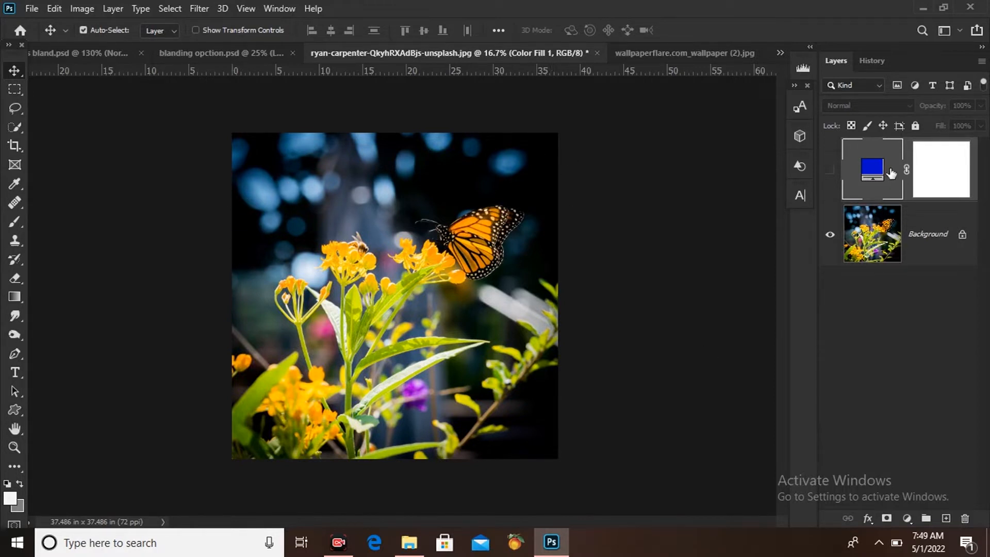
click(830, 169)
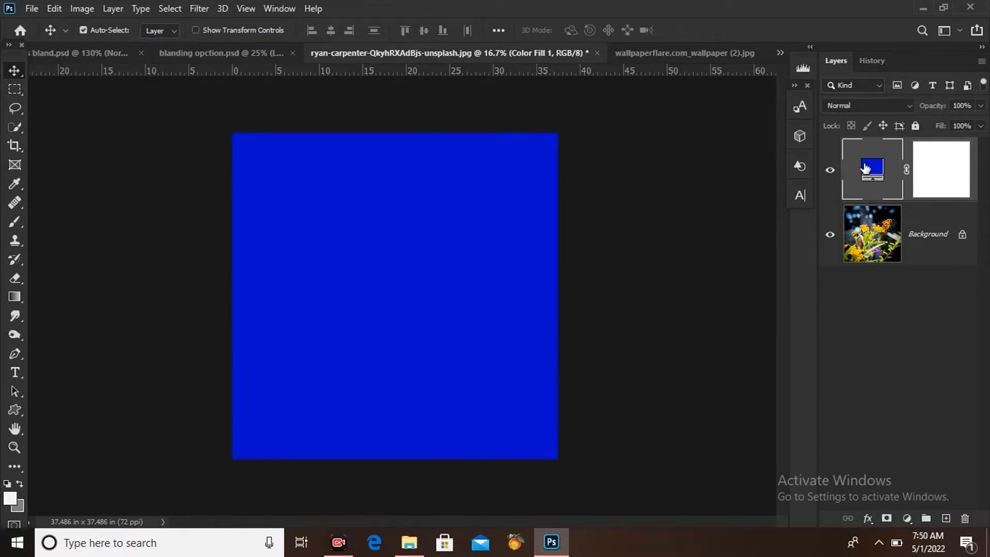
Set the Color Fill 1 layer over the butterfly photo to Exclusion blending and its colour to grey at 50% brightness (808080)
click(862, 106)
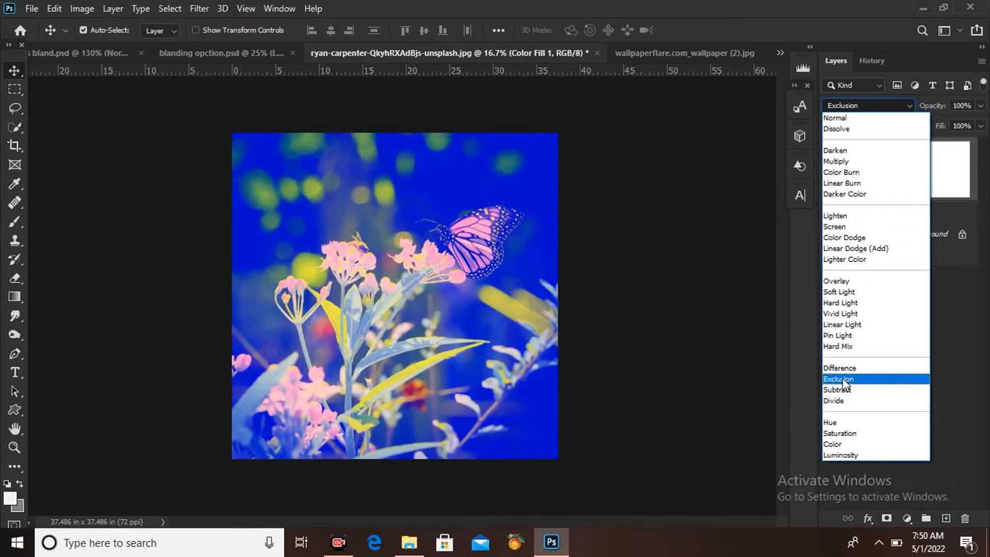
click(828, 379)
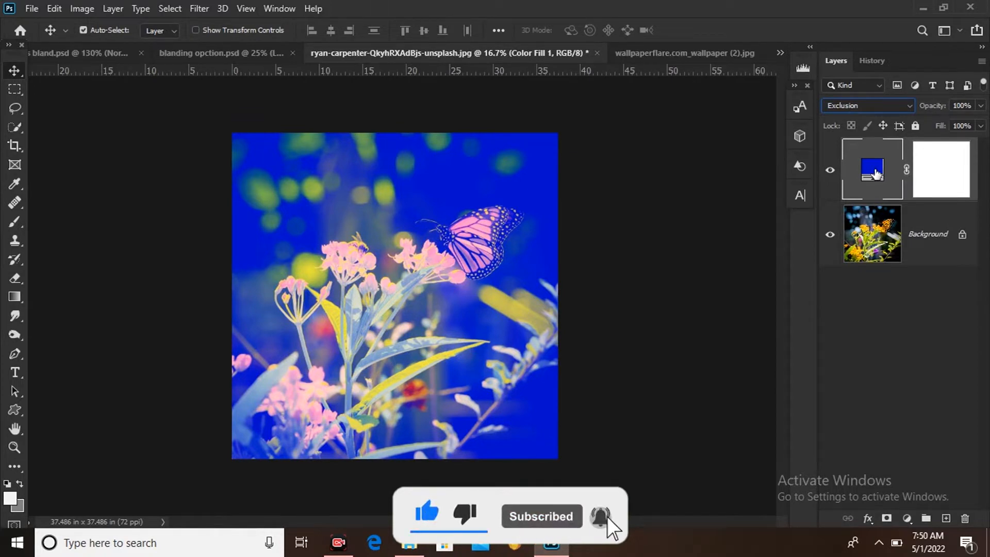
double_click(875, 173)
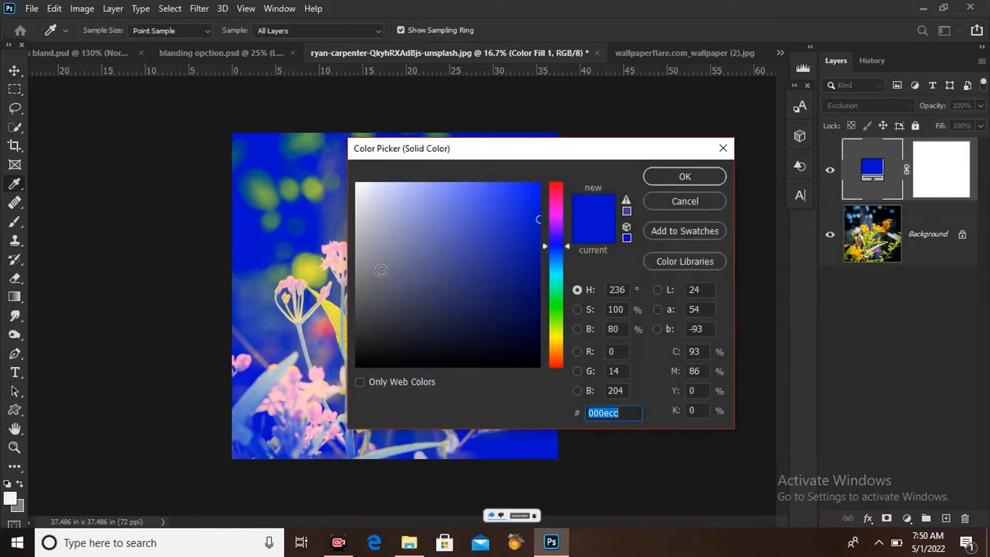
drag(397, 270, 341, 283)
drag(626, 329, 595, 333)
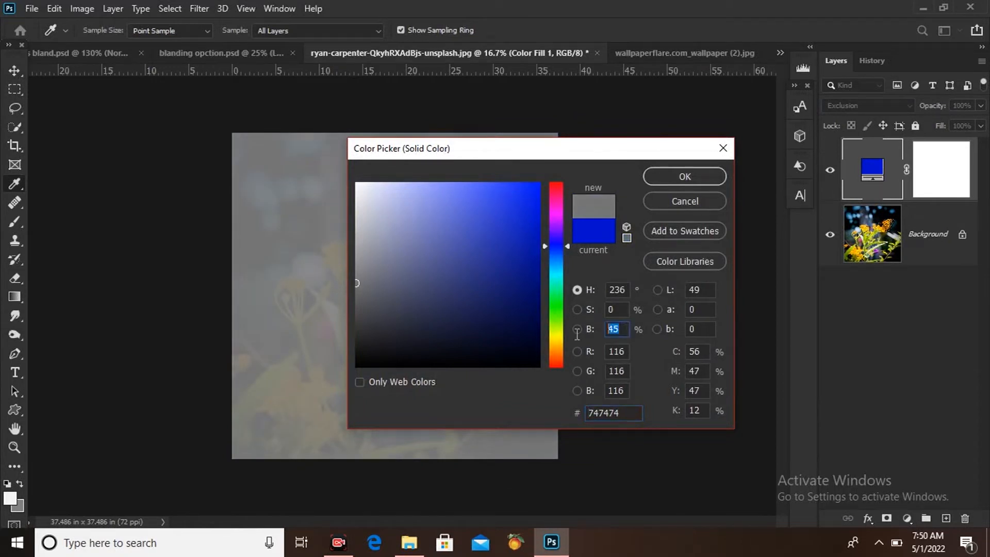
text(50)
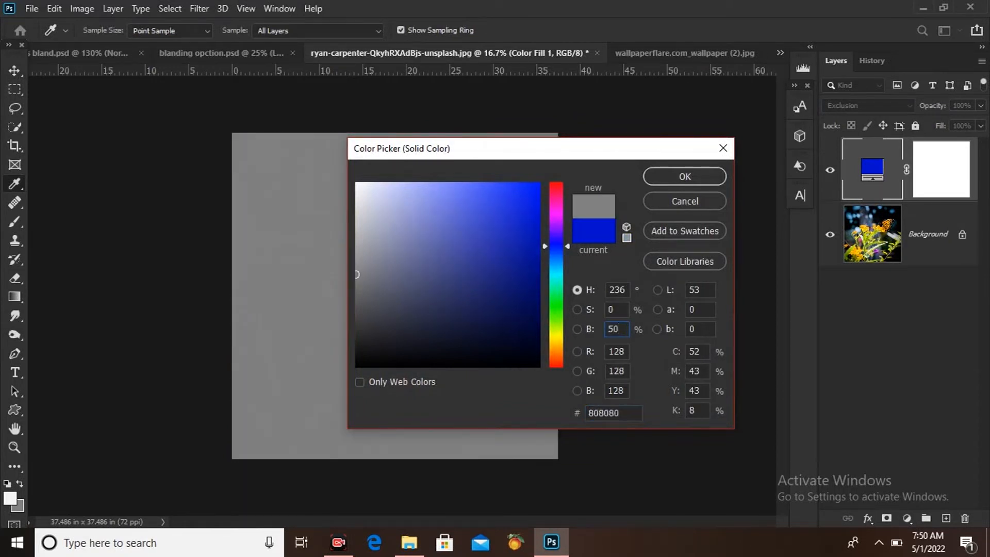
click(667, 175)
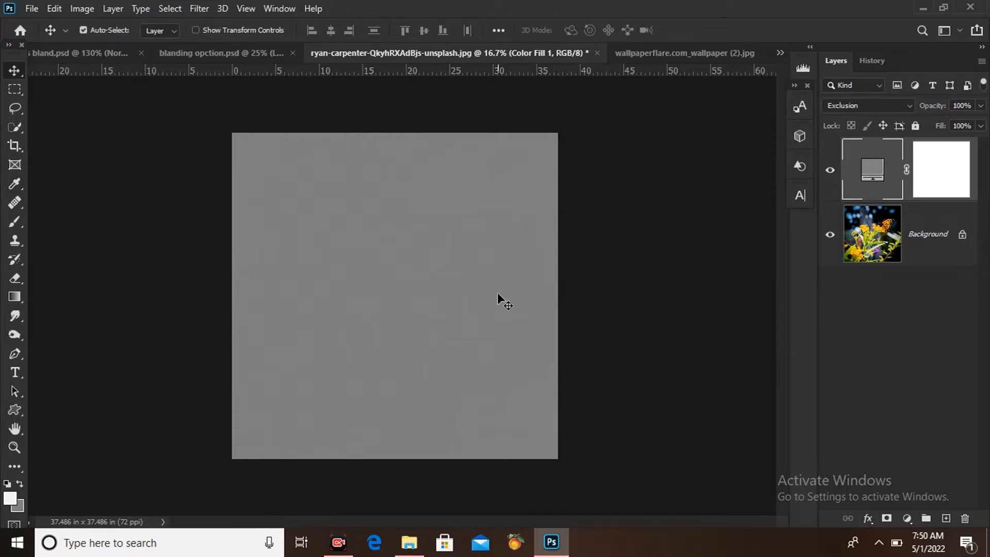
Recolour the Color Fill 1 layer over the butterfly photo to white (ffffff) by raising its brightness to 100%
double_click(872, 170)
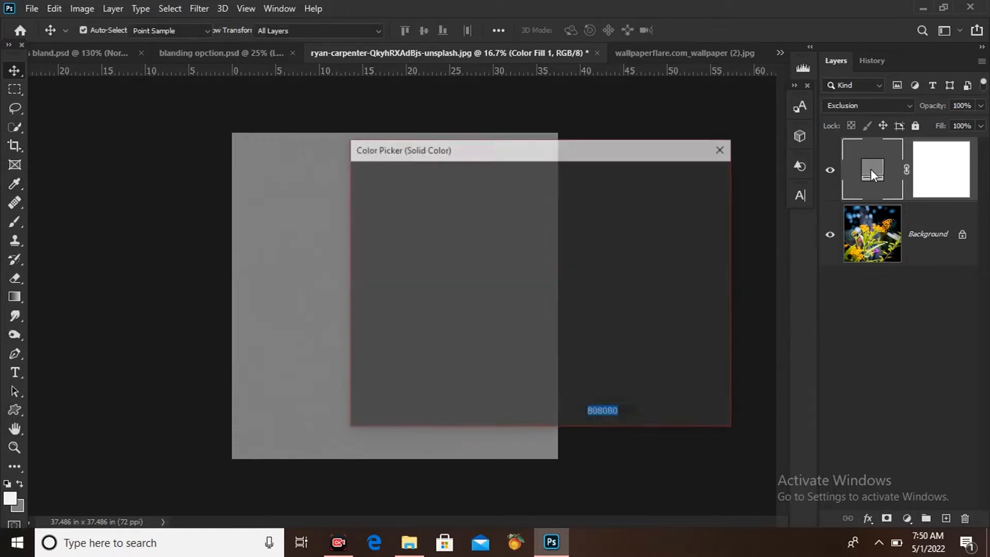
drag(586, 155, 592, 159)
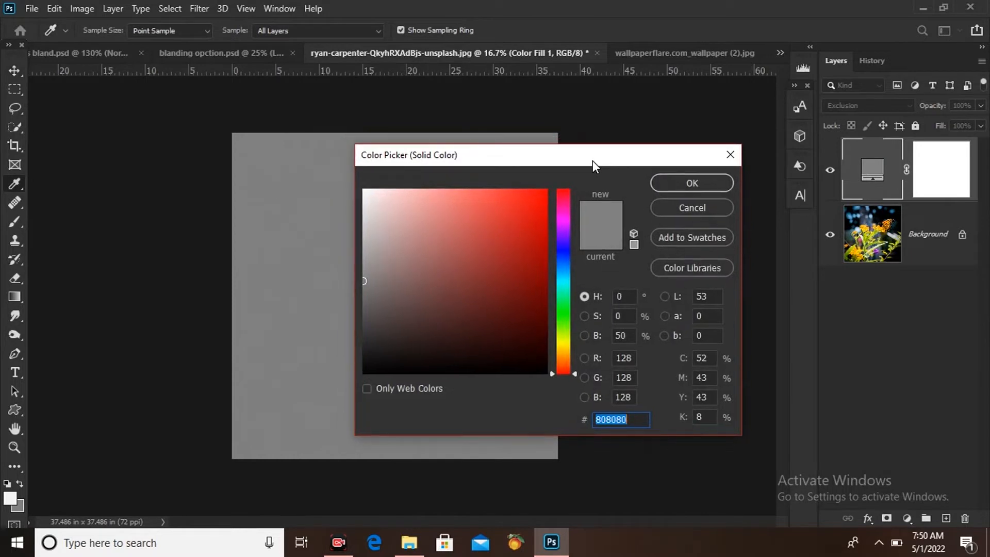
click(585, 336)
drag(574, 280, 184, 229)
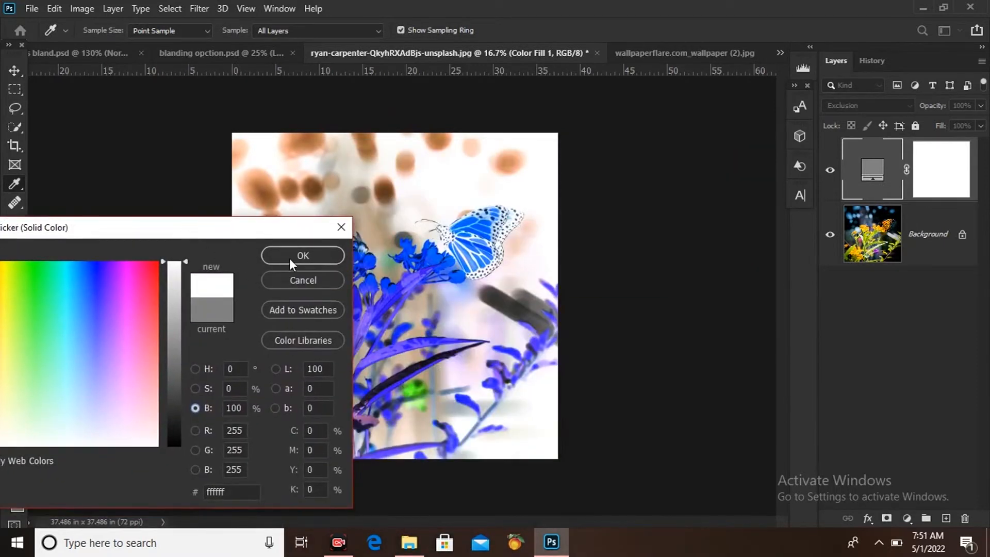
click(302, 256)
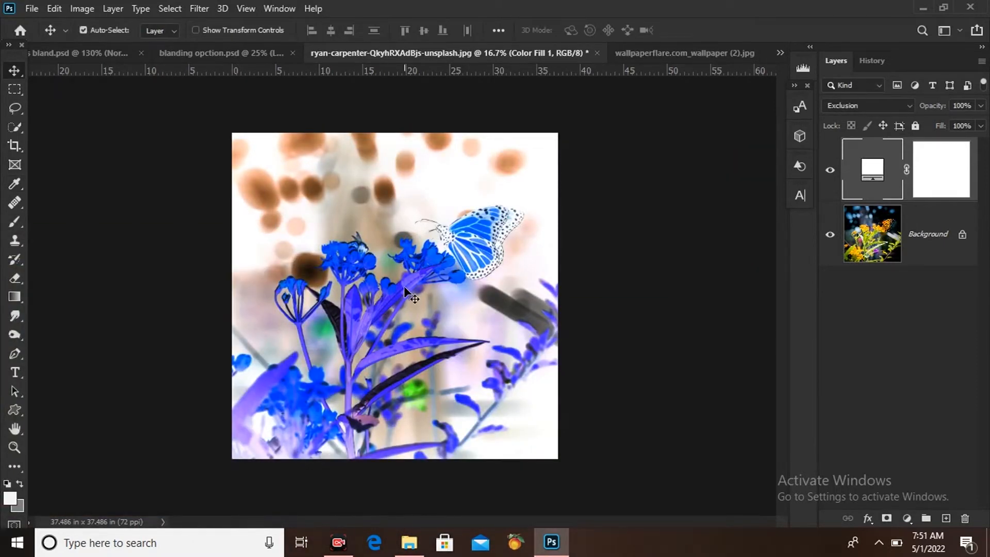
Add a pure blue (0000ff) Solid Color fill layer above the Background in wallpaperflare.com_wallpaper (2).jpg
mouse_move(346, 545)
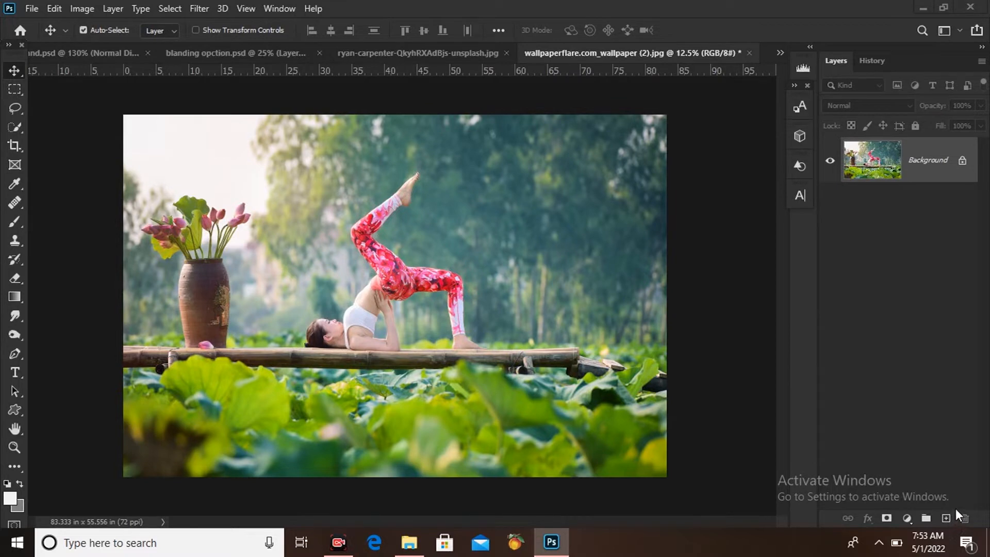
click(907, 519)
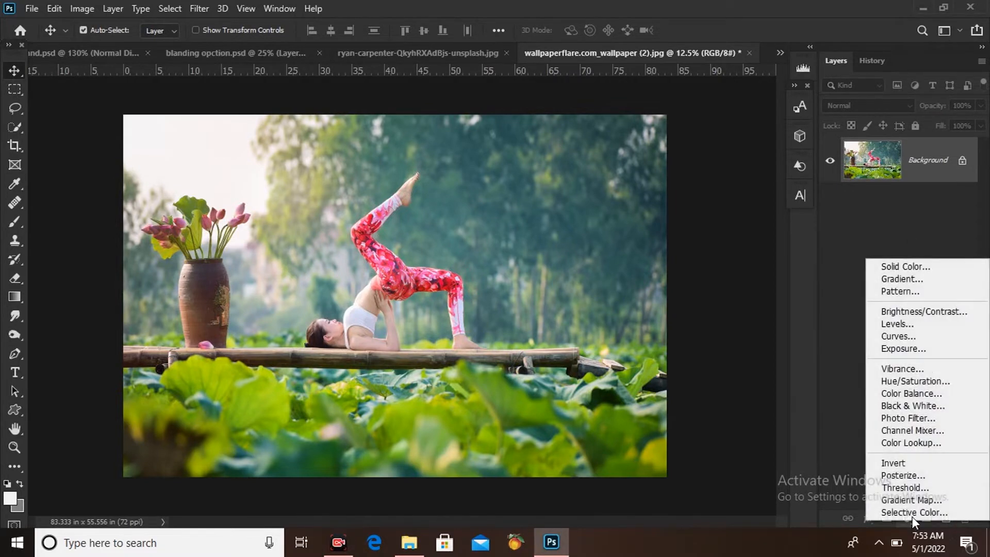
click(914, 268)
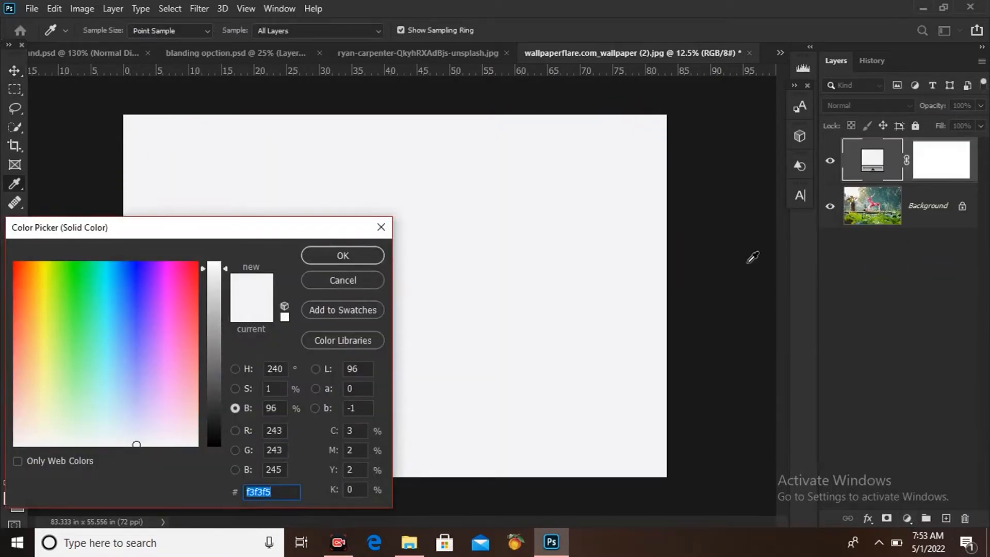
drag(281, 237, 611, 162)
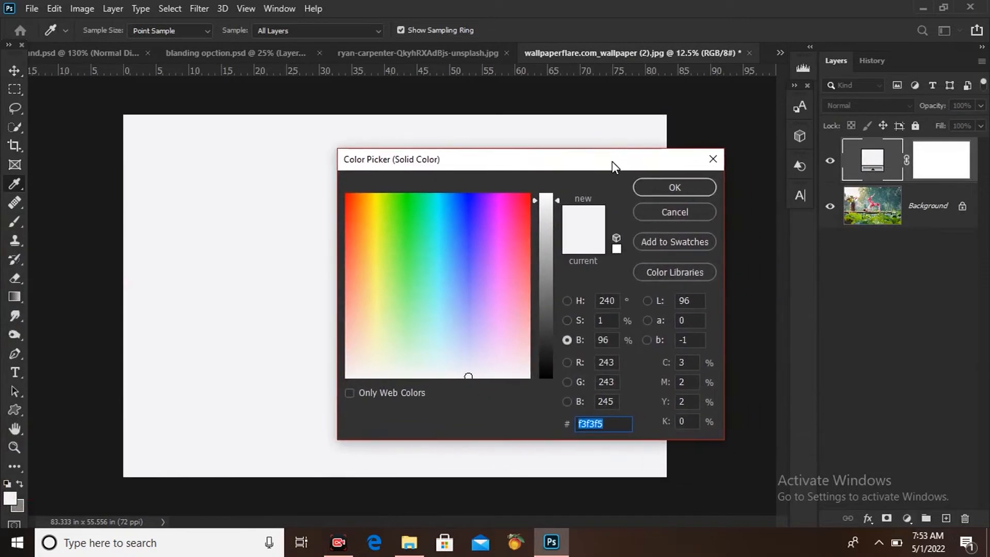
click(568, 300)
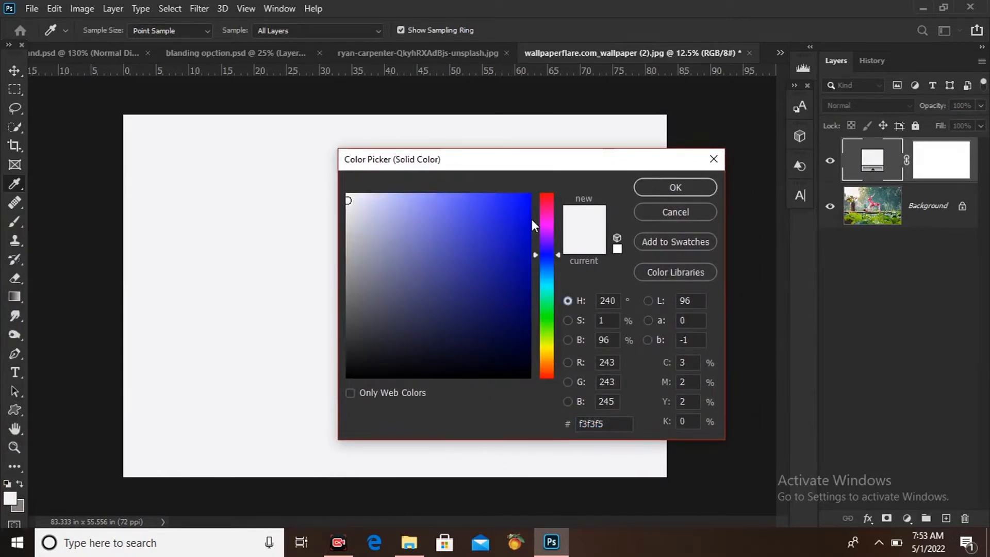
drag(526, 206, 537, 188)
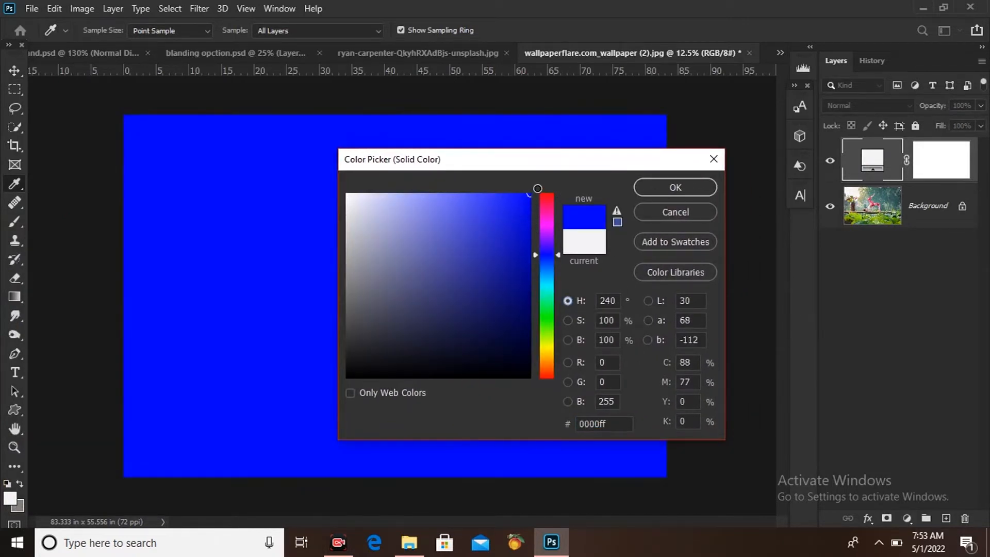
click(655, 190)
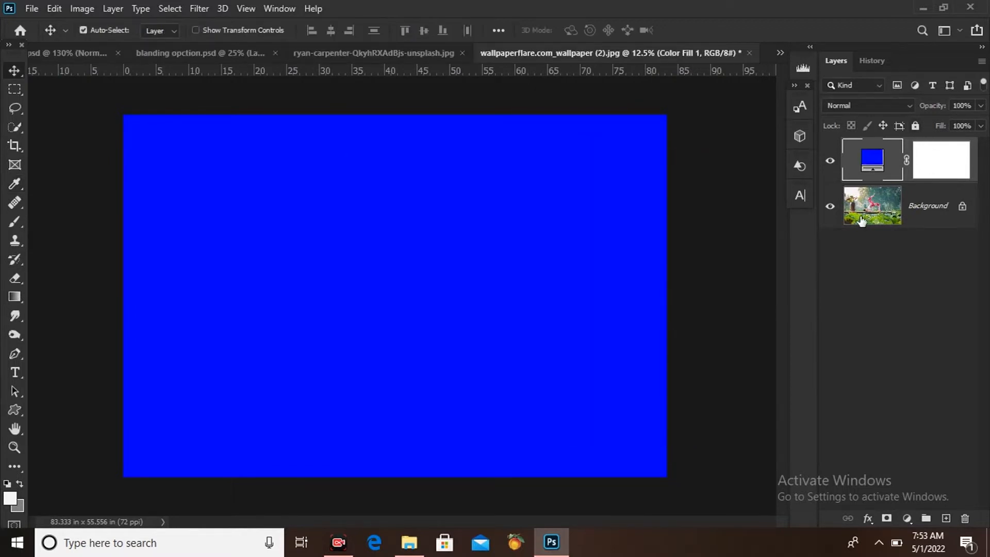
Set the blue fill layer's blend mode to Exclusion, with 70% opacity and 89% fill
click(867, 106)
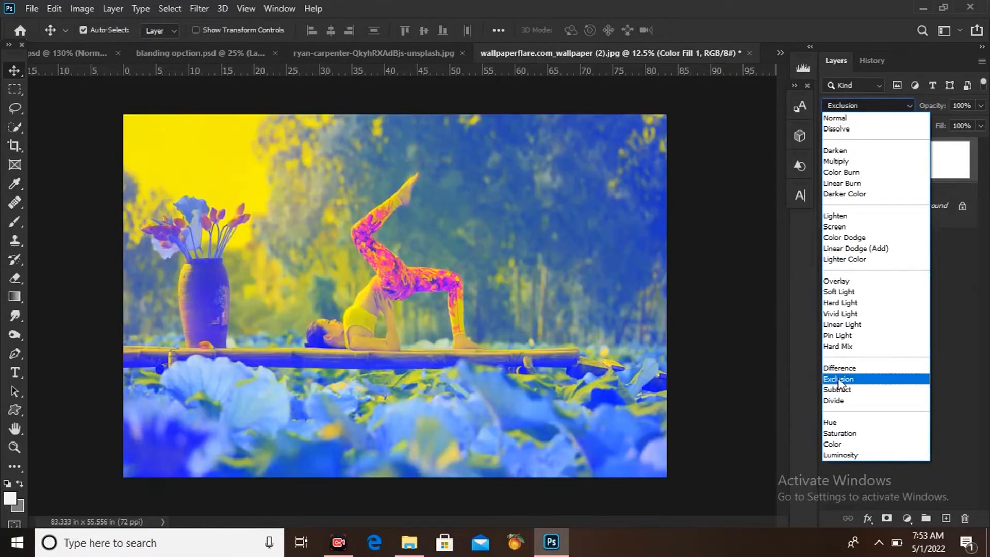
click(838, 379)
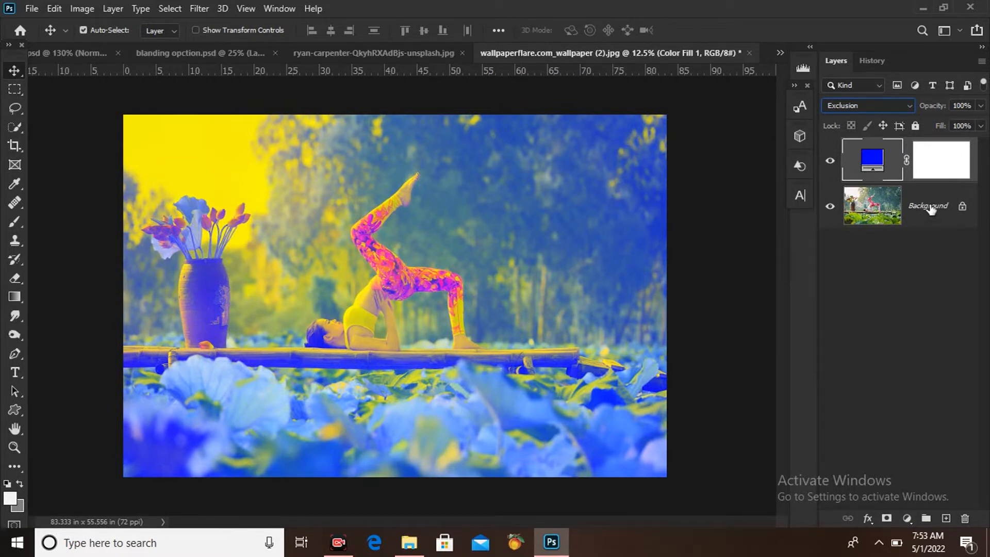
mouse_move(940, 126)
mouse_down()
mouse_move(918, 140)
mouse_move(927, 114)
mouse_up()
drag(939, 126, 944, 131)
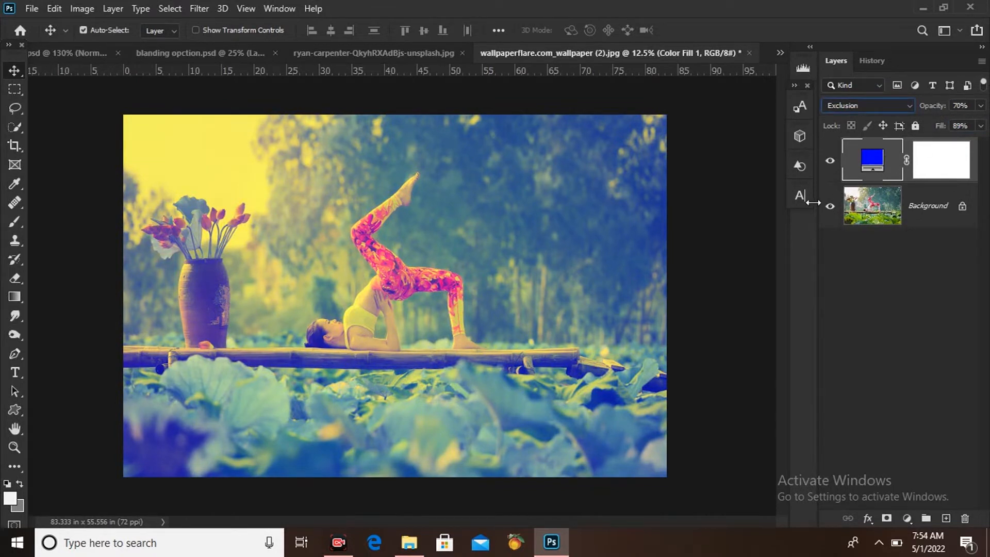
Darken the blue fill colour slightly, and set the layer's opacity to 73% and fill to 100%
double_click(873, 173)
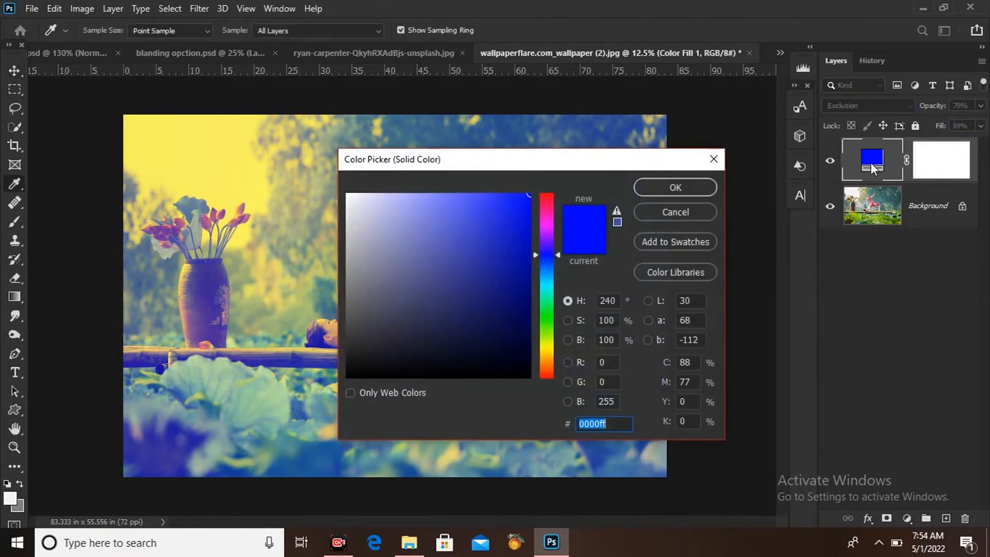
click(567, 339)
drag(556, 194, 551, 215)
drag(585, 173, 508, 370)
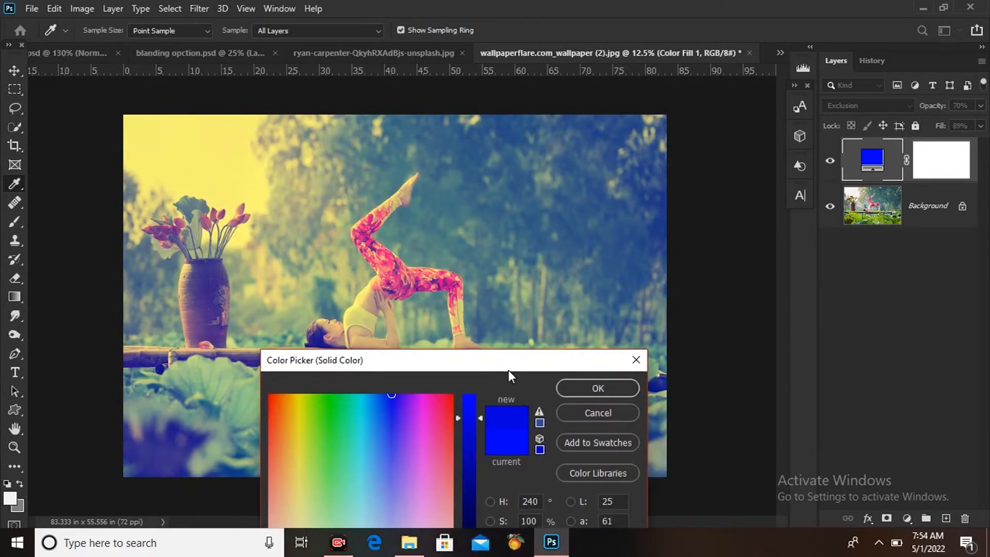
click(560, 388)
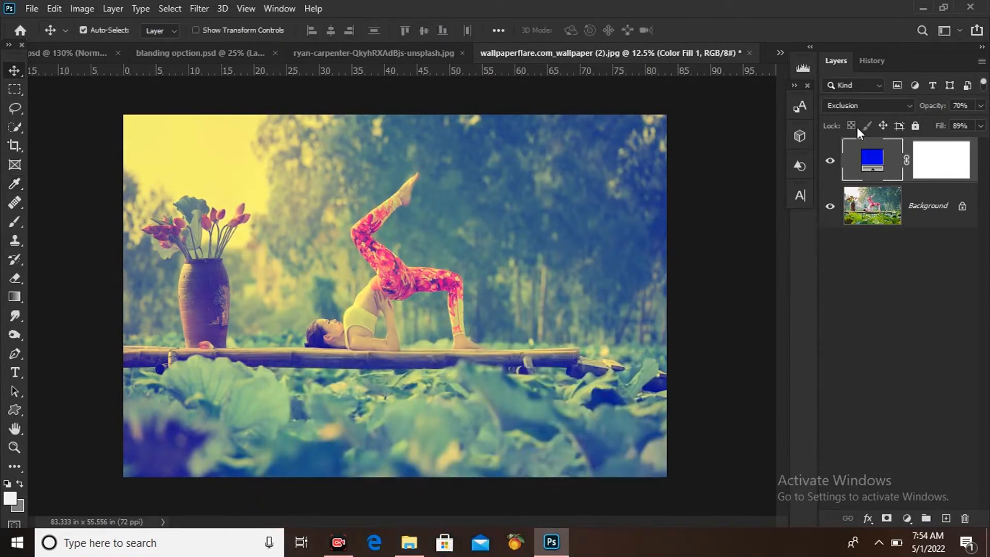
mouse_move(941, 126)
mouse_down()
mouse_move(952, 124)
mouse_move(941, 112)
mouse_up()
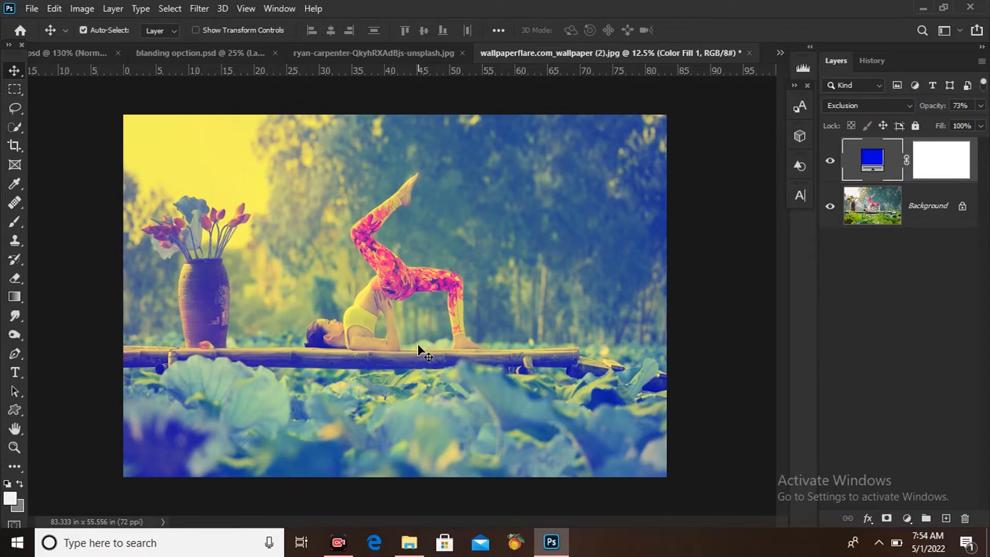
Toggle the blue fill layer's visibility repeatedly to compare the yoga photo with and without the Exclusion effect
click(831, 161)
click(831, 160)
click(831, 161)
click(831, 161)
click(831, 161)
click(831, 161)
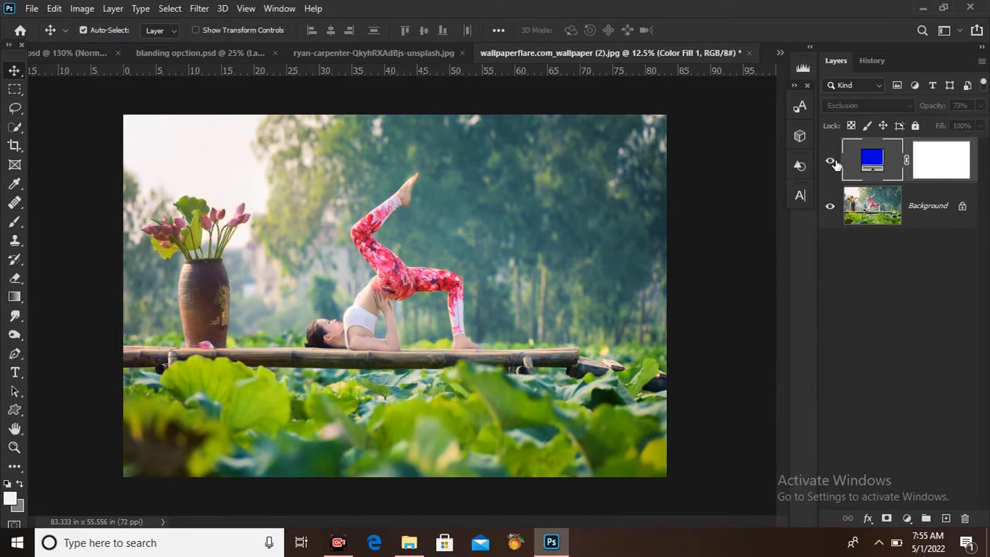
Increase the Background photo's contrast with Levels, using a black input level of 53 and a lowered white input level
click(921, 221)
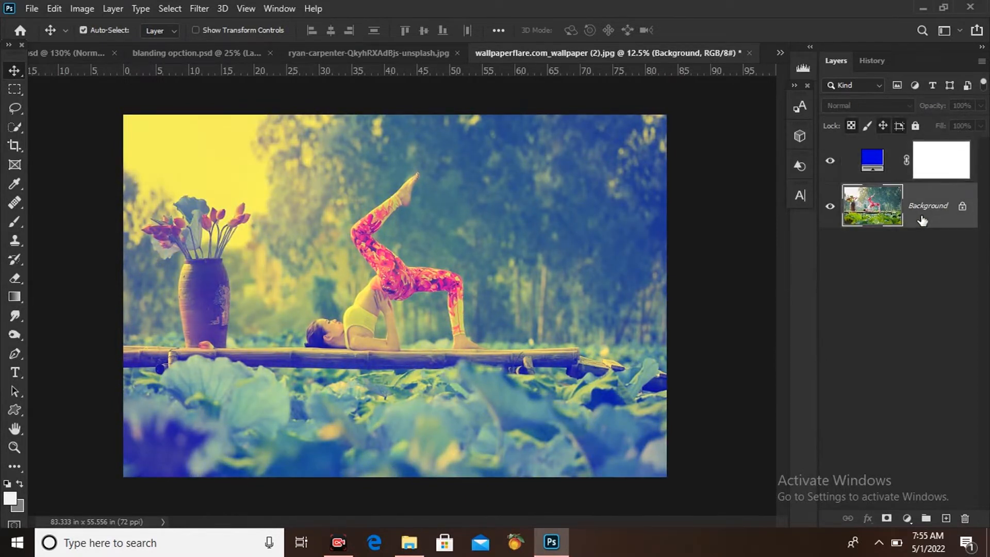
key(ctrl+l)
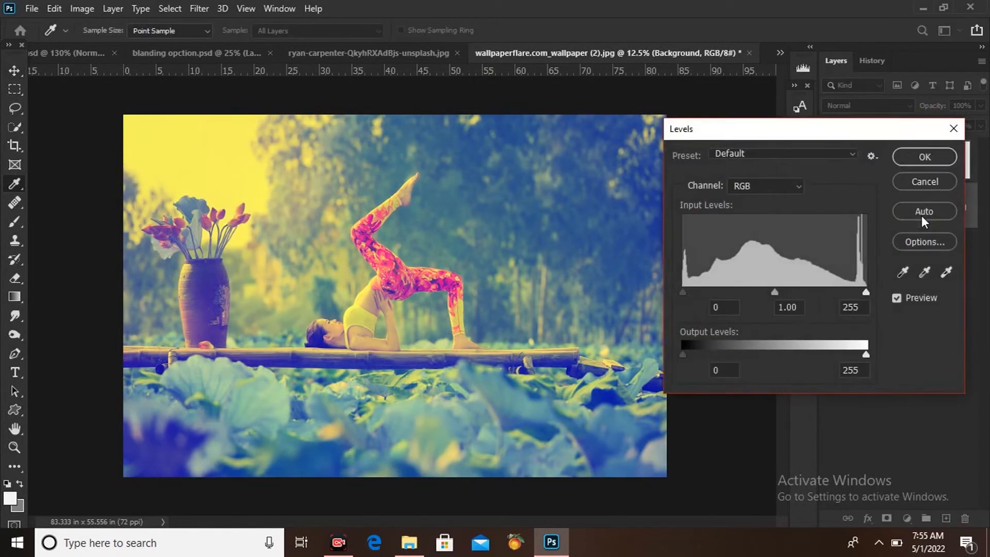
drag(867, 291, 853, 298)
drag(684, 292, 722, 277)
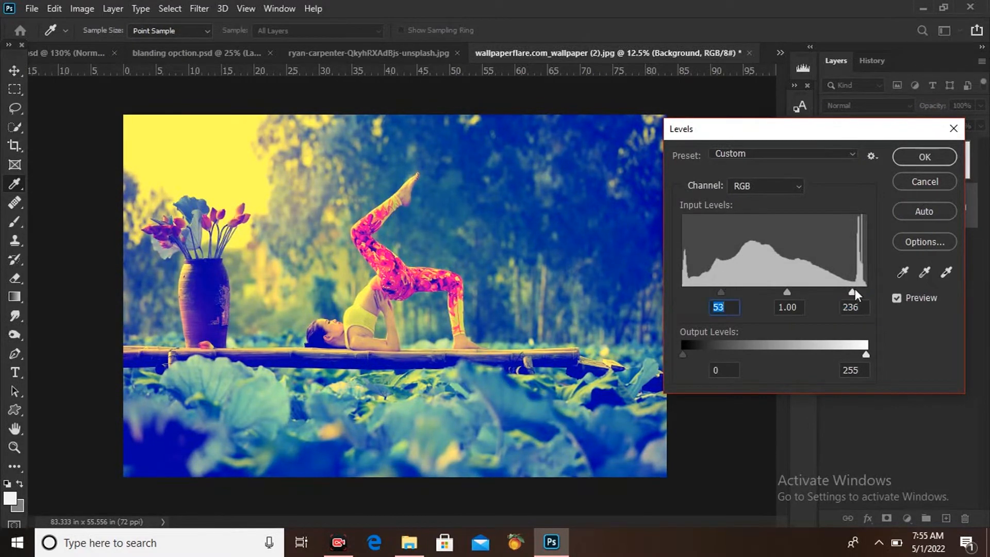
mouse_move(851, 291)
mouse_down()
mouse_move(838, 292)
mouse_move(854, 286)
mouse_up()
click(934, 157)
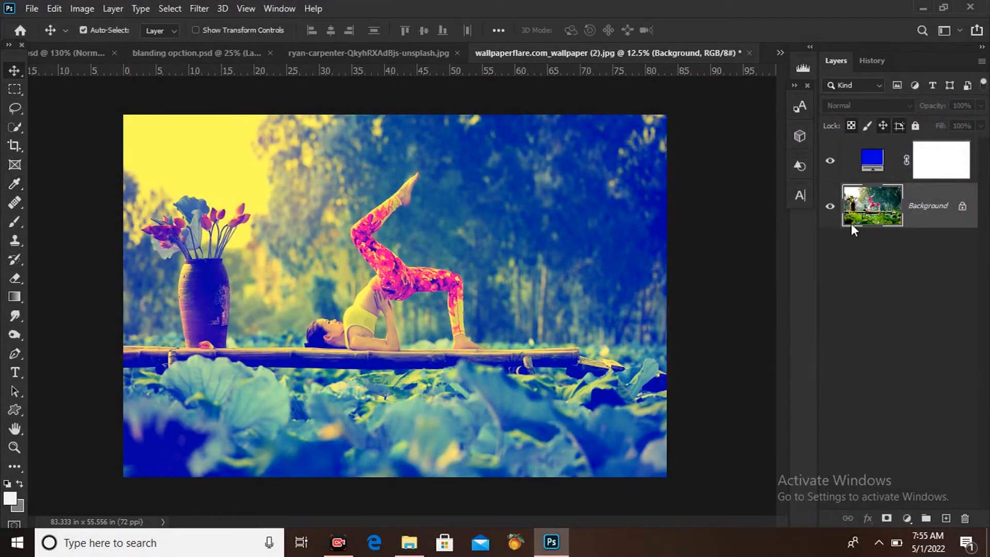
Hide and show the blue fill layer to compare the Levels-adjusted photo with and without the colour effect
click(830, 163)
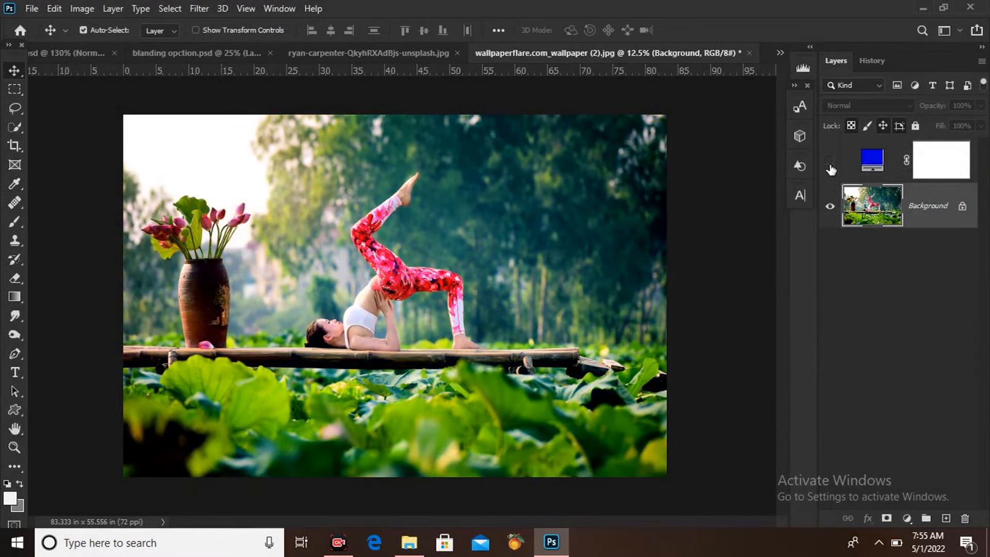
click(830, 163)
click(830, 163)
click(830, 162)
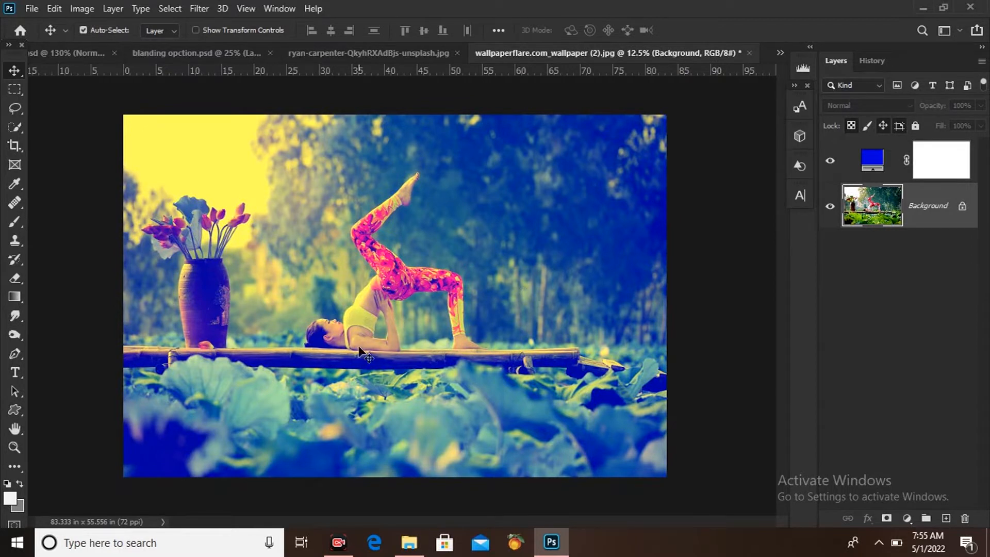
Switch to the two-circle document wallpaperflare.com_wallpaper (2).jpg and move the dark teal circle beside the grey circle
mouse_move(356, 549)
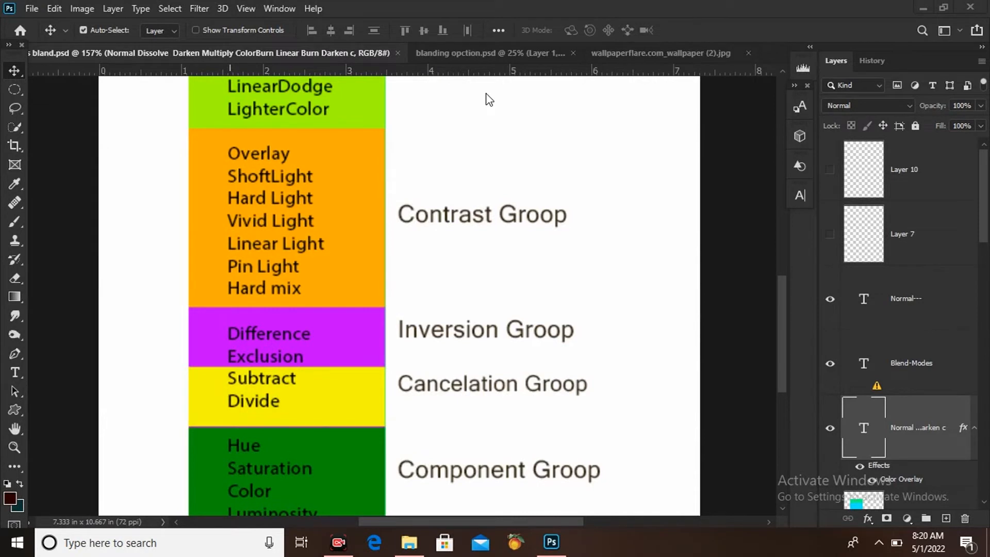
click(639, 52)
drag(411, 310, 532, 307)
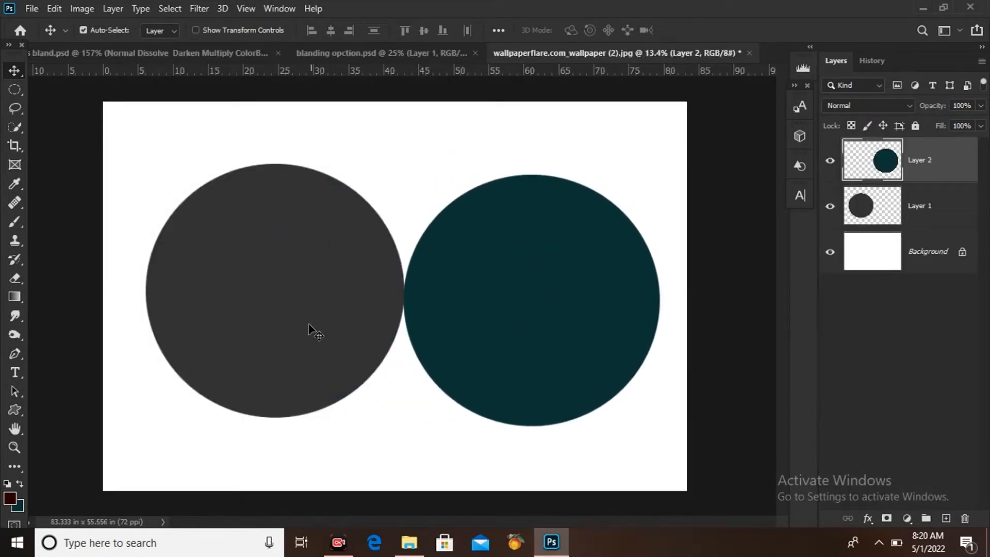
Sample the grey circle and the dark teal circle in the foreground Color Picker to compare their RGB values
click(10, 497)
click(304, 279)
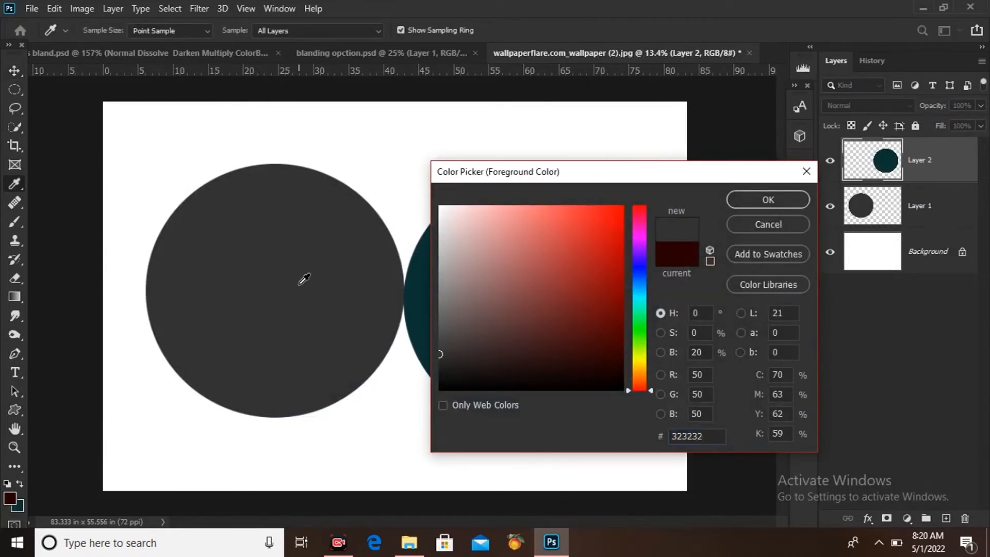
drag(651, 175, 578, 112)
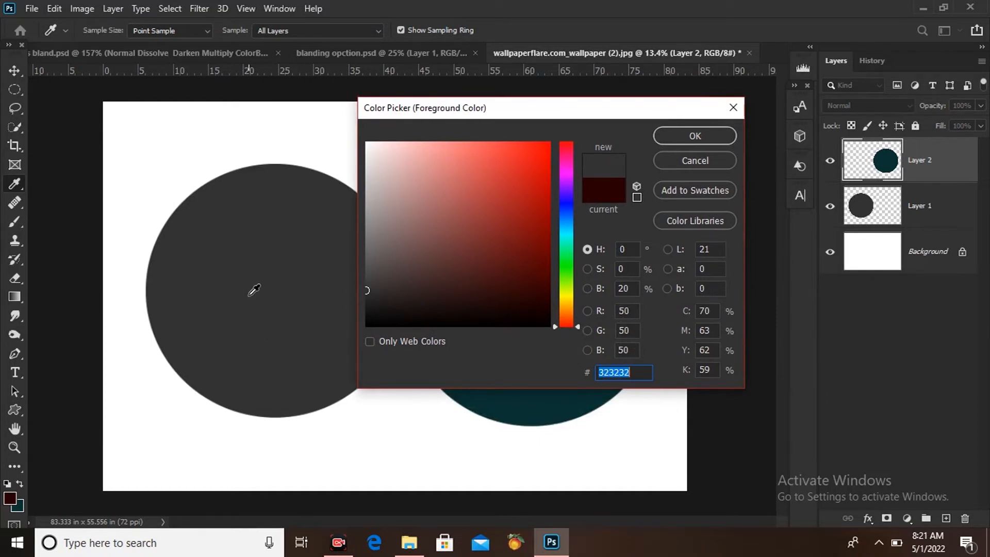
drag(624, 113, 243, 133)
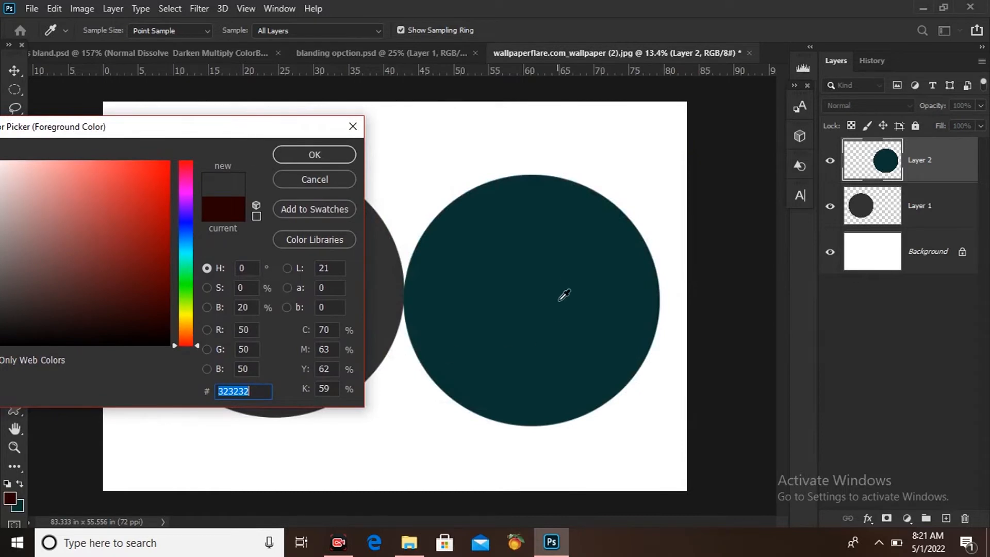
click(560, 275)
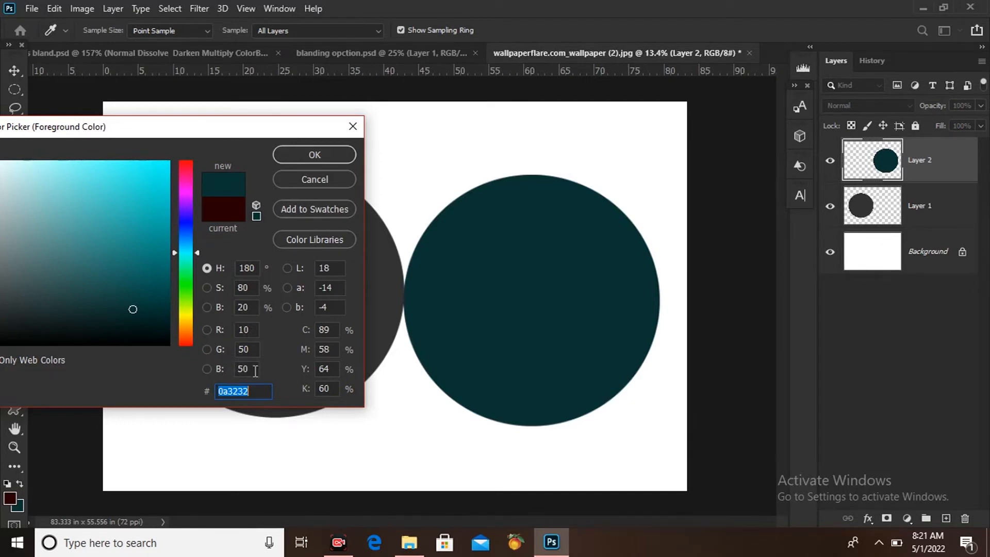
Resample the grey circle to recheck its RGB values, then sample the teal circle and keep 0a3232 as the foreground colour
drag(240, 130, 662, 140)
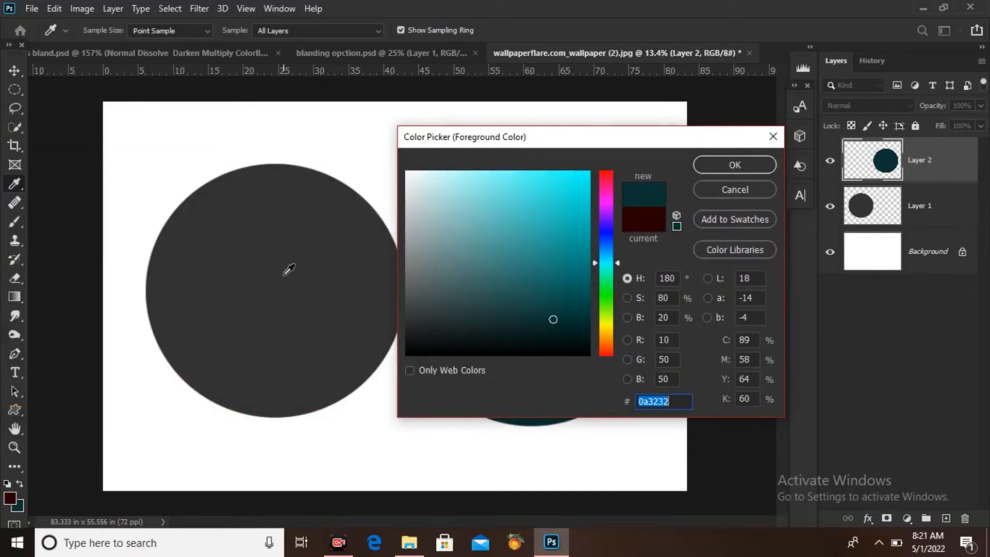
click(282, 317)
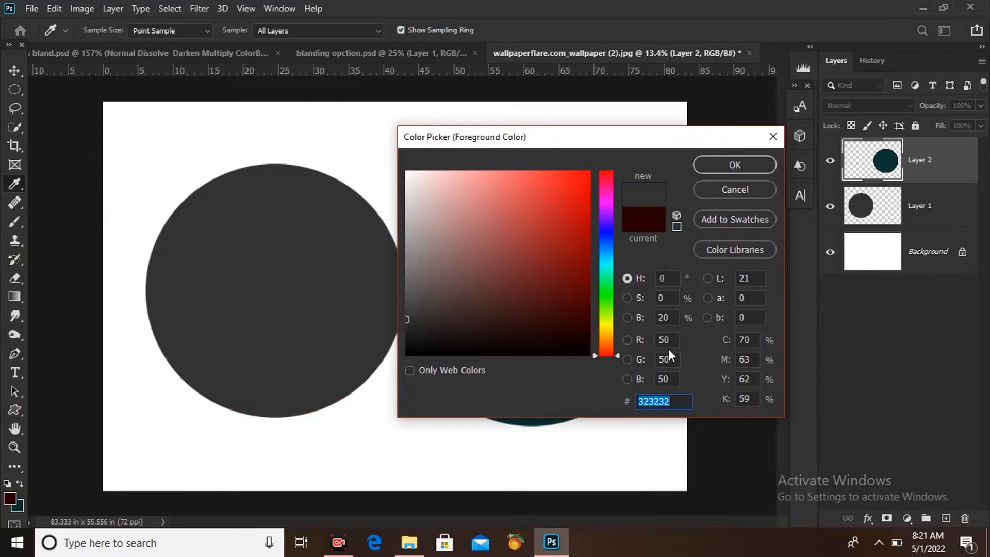
drag(690, 139, 453, 139)
click(593, 266)
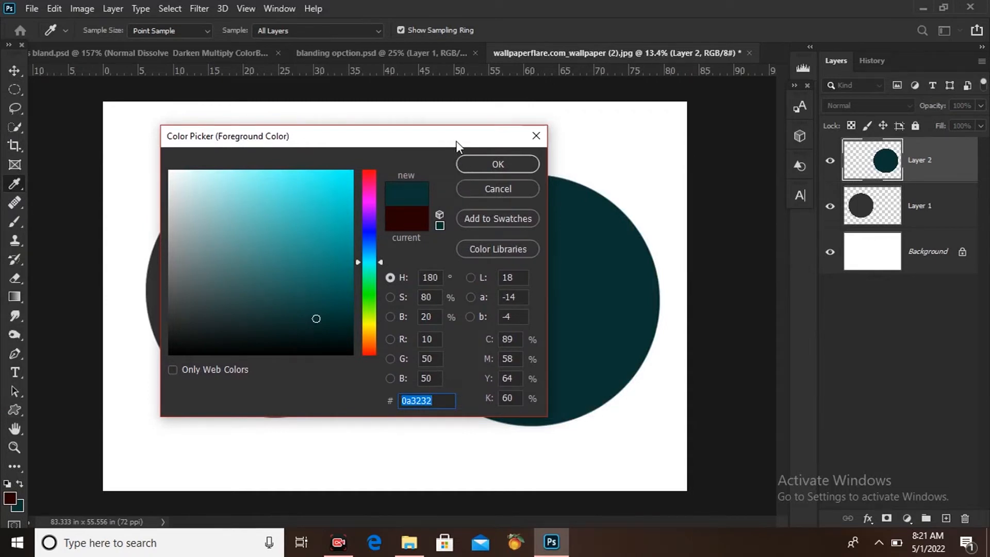
drag(457, 143, 477, 131)
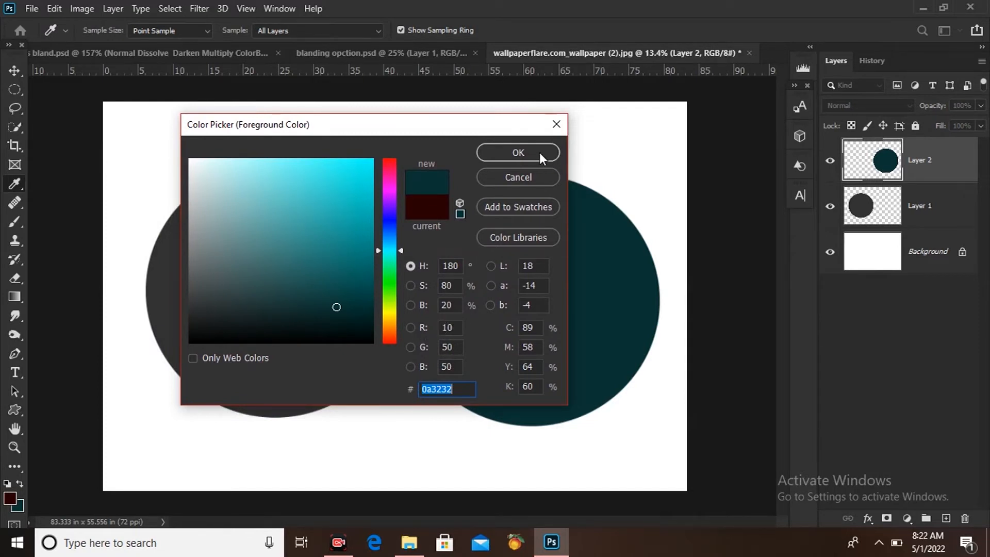
click(518, 153)
Move the dark teal circle over the right half of the grey circle and set Layer 2's blend mode to Subtract
drag(547, 274, 421, 271)
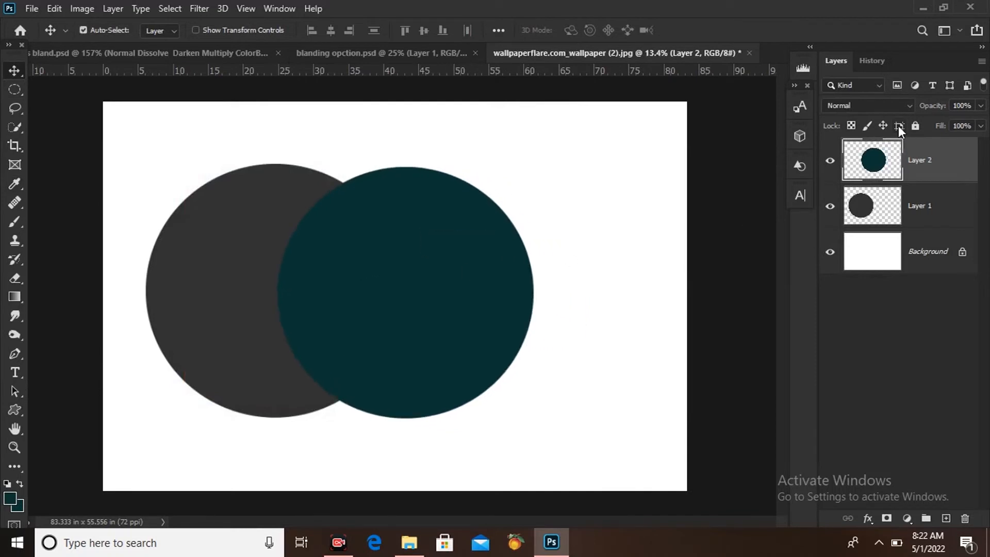
click(886, 105)
key(Down)
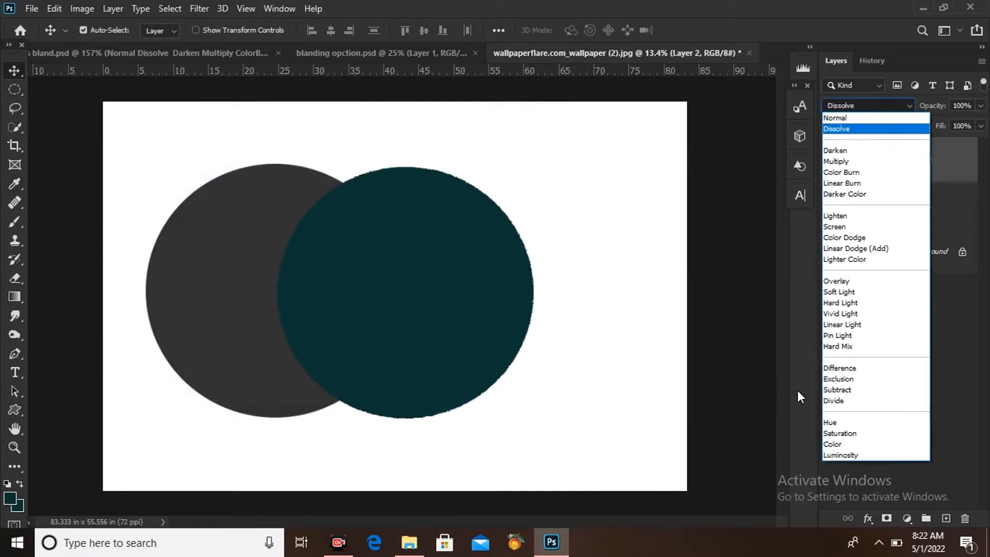
click(858, 390)
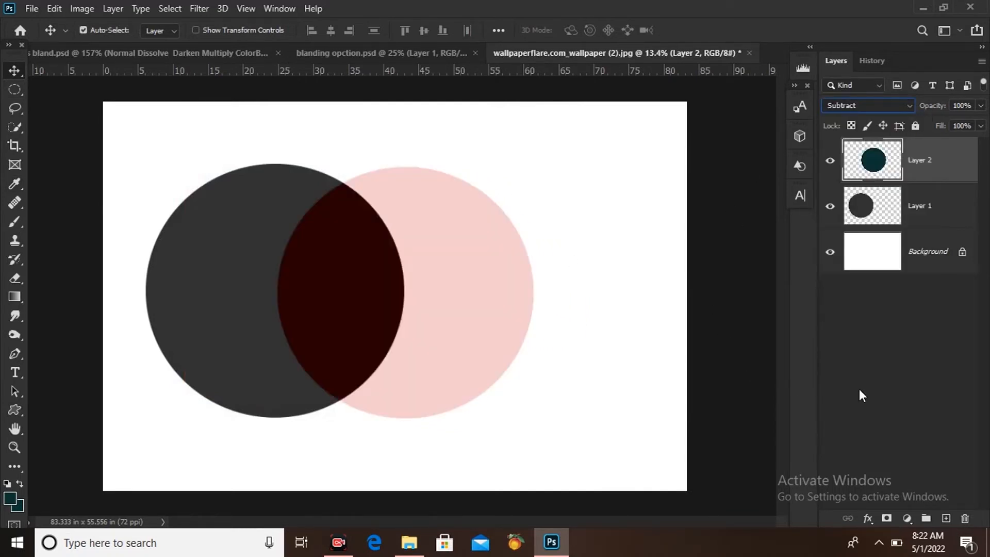
Sample the area where the circles overlap to inspect its RGB values, and keep 280000 as the foreground colour
click(10, 498)
drag(460, 126, 734, 145)
click(341, 285)
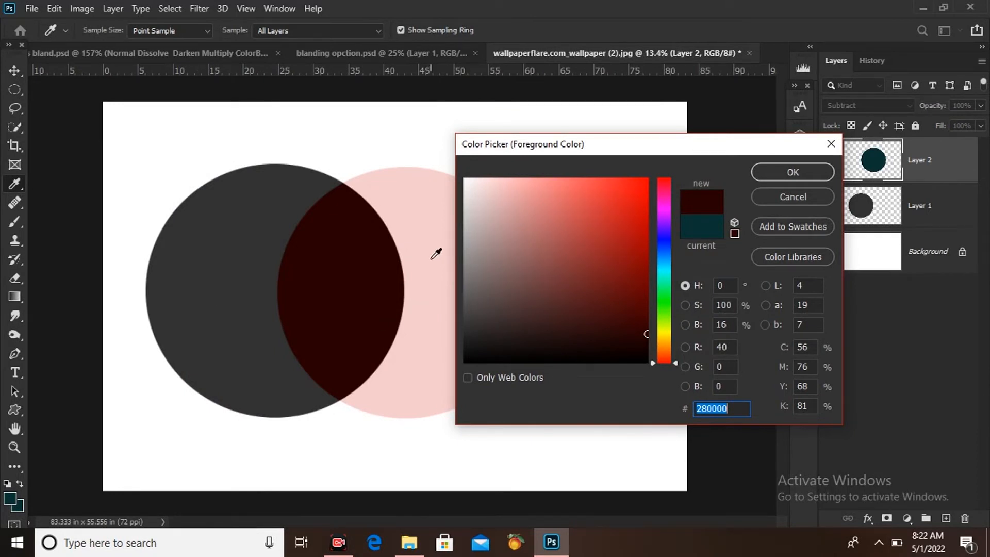
drag(635, 150, 206, 173)
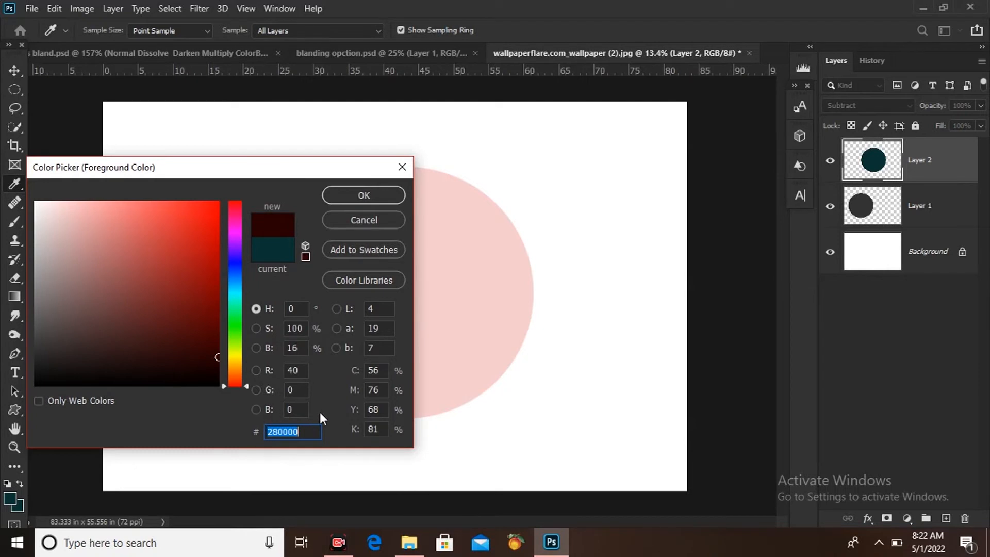
drag(340, 173, 643, 177)
click(655, 200)
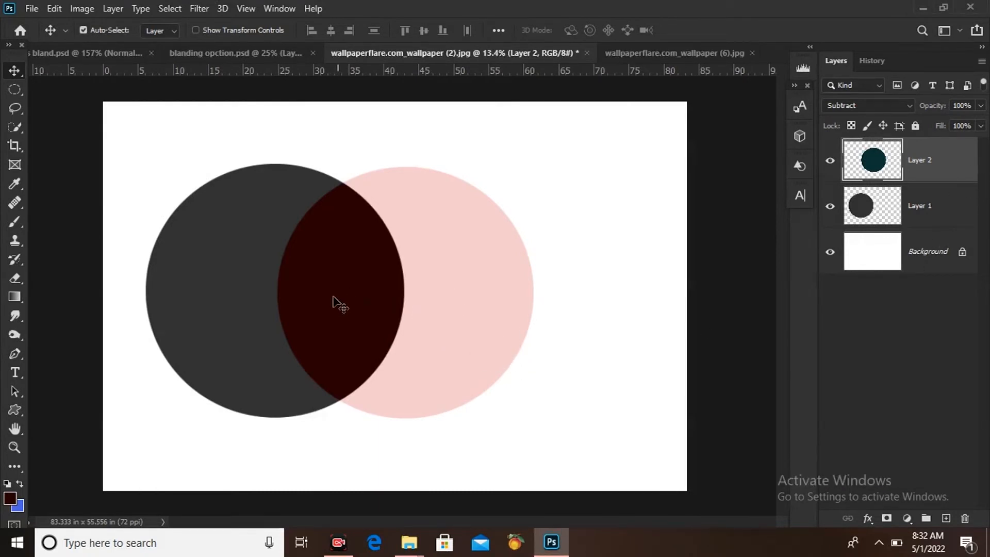
Reopen the foreground colour's values to review the RGB components of the Subtract overlap
click(10, 498)
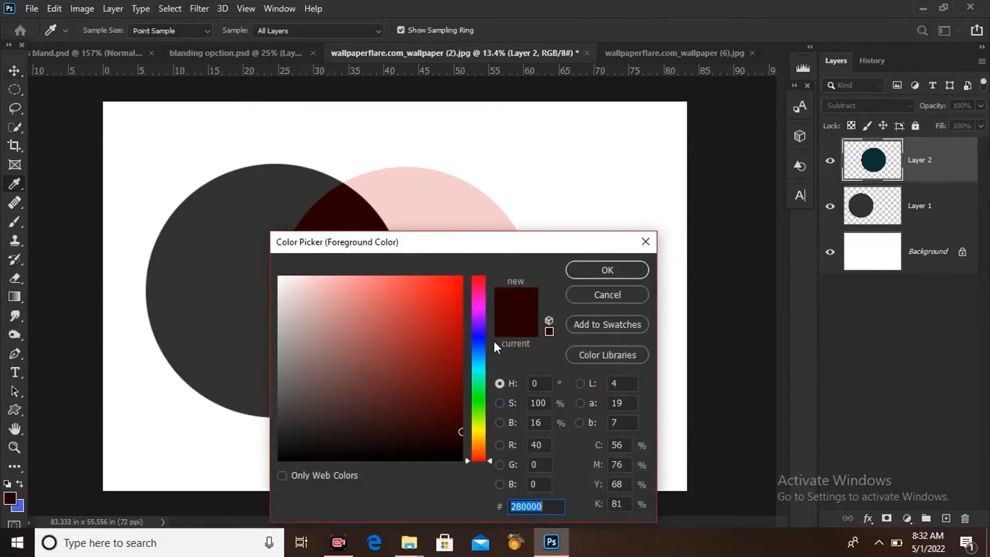
drag(509, 252, 651, 171)
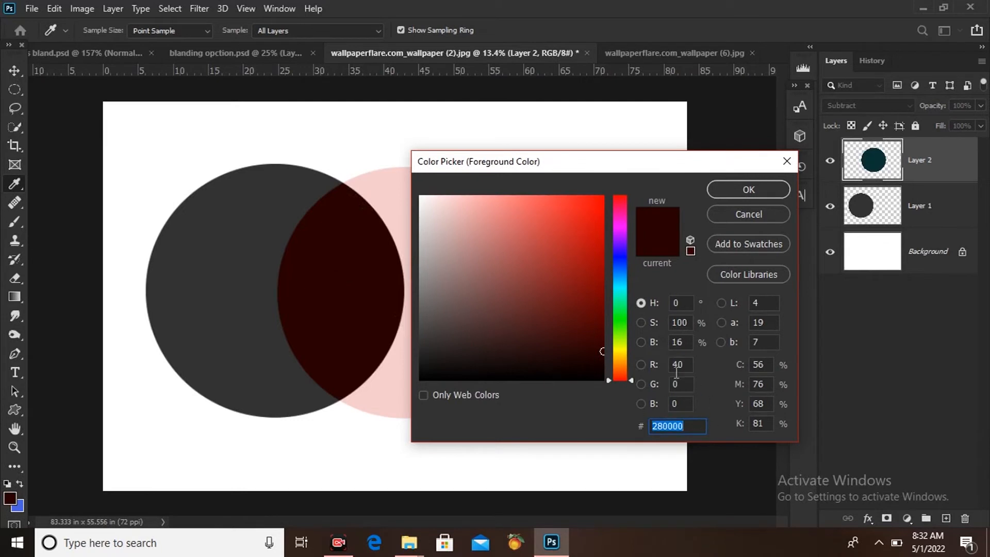
click(747, 186)
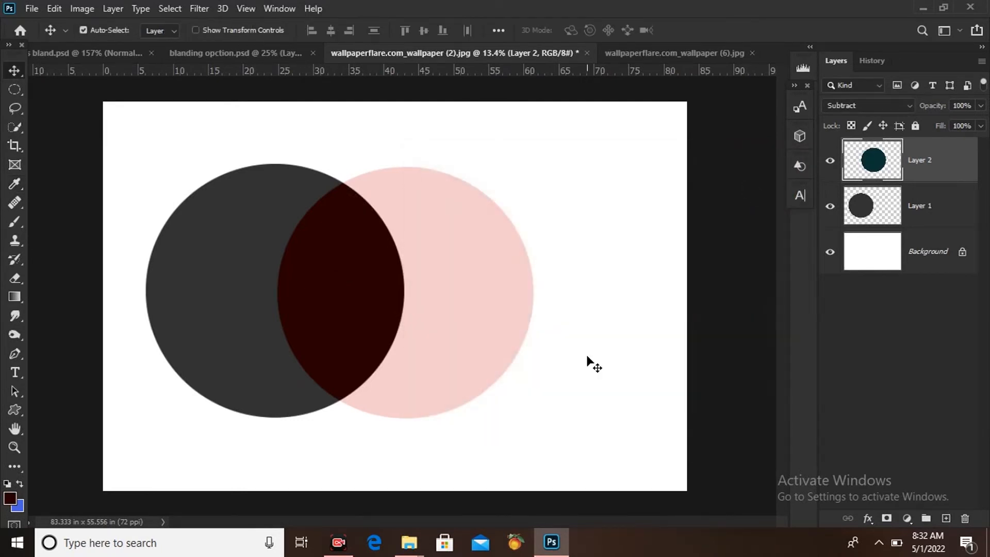
In wallpaperflare.com_wallpaper (6).jpg, add a bright blue (1800fb) solid colour fill layer and set its blend mode to Subtract
click(664, 50)
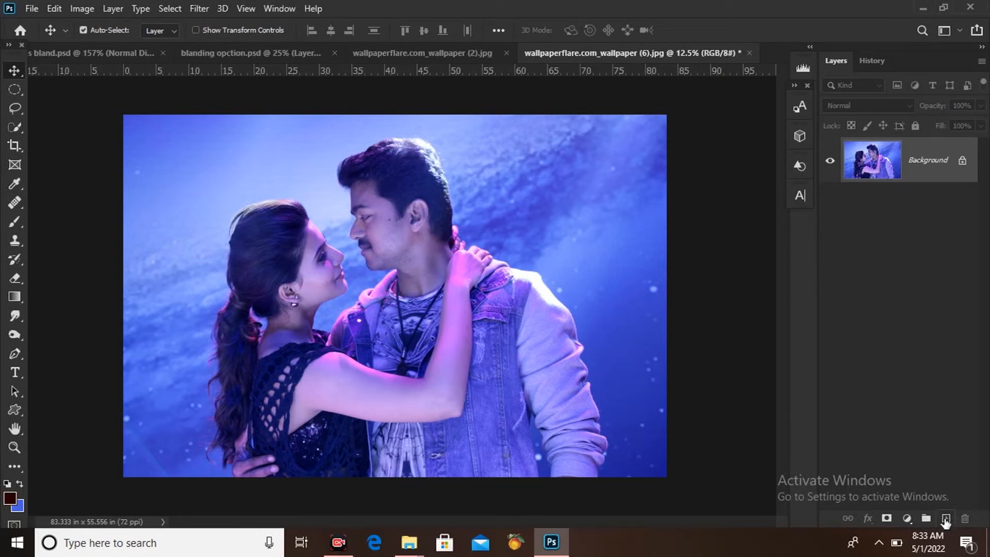
click(907, 518)
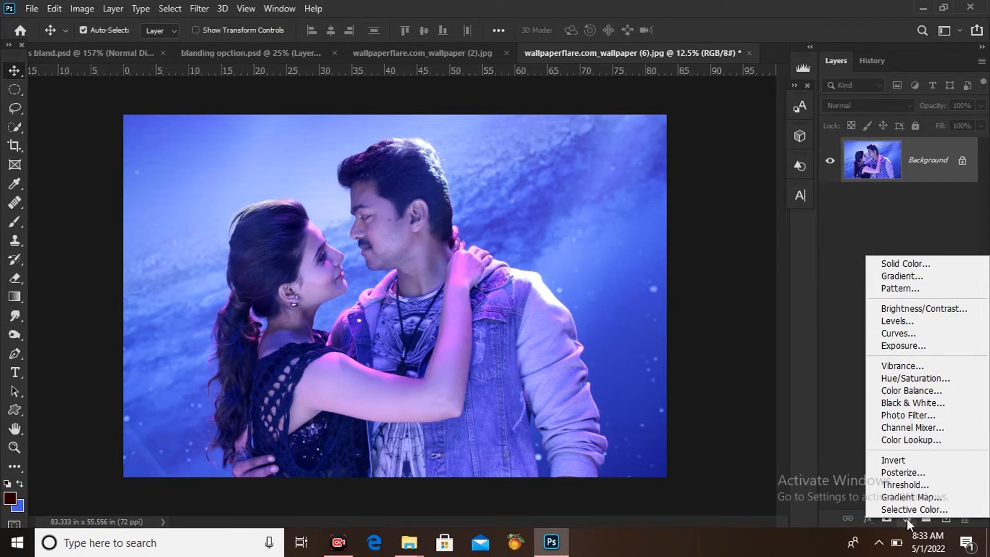
click(932, 267)
click(620, 253)
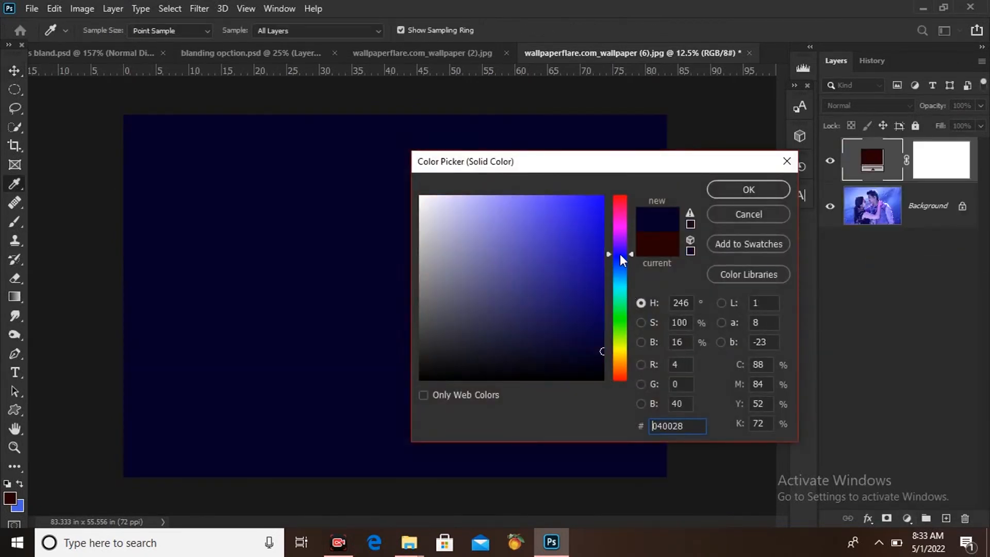
click(603, 198)
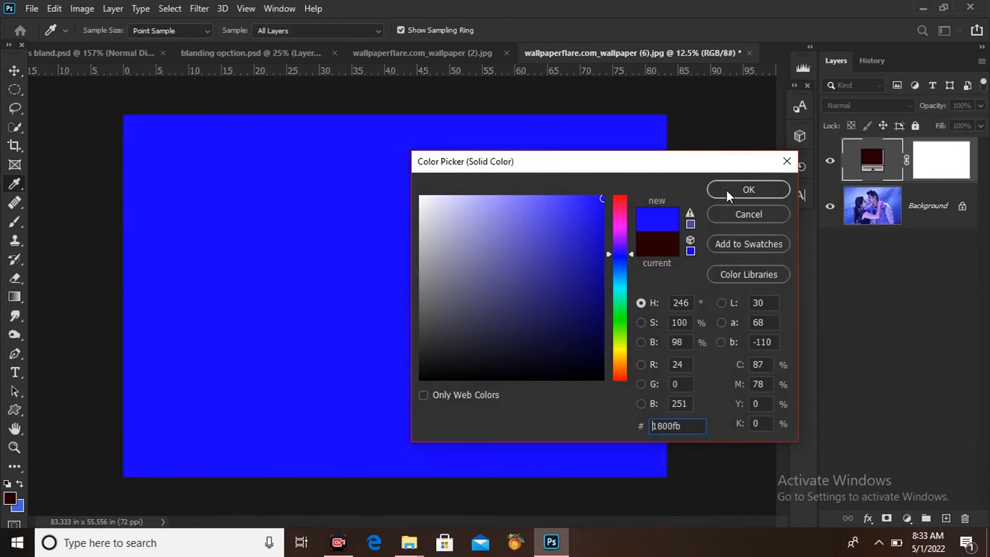
click(727, 190)
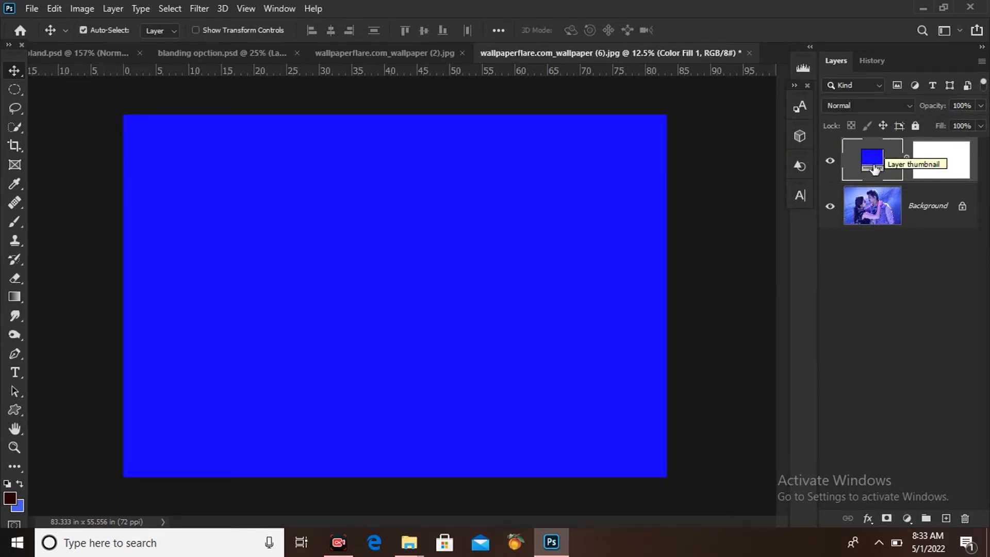
click(868, 105)
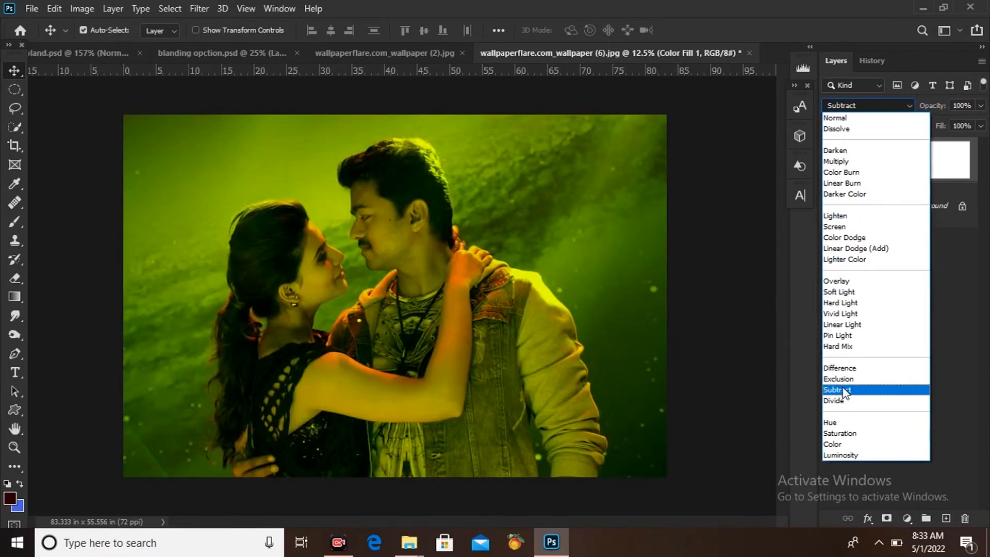
click(837, 389)
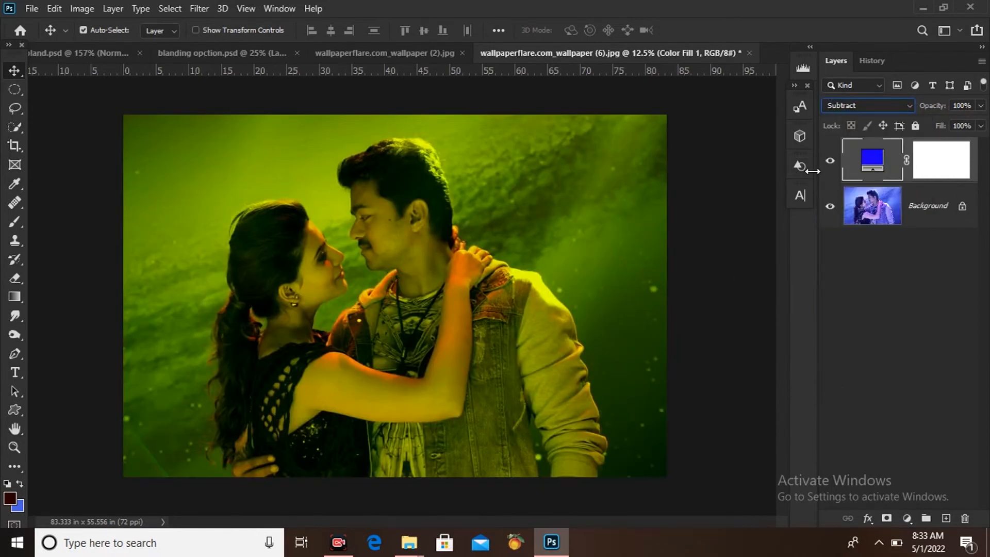
Toggle the blue fill layer's visibility repeatedly to compare the couple photo with and without the Subtract effect
click(830, 161)
click(830, 163)
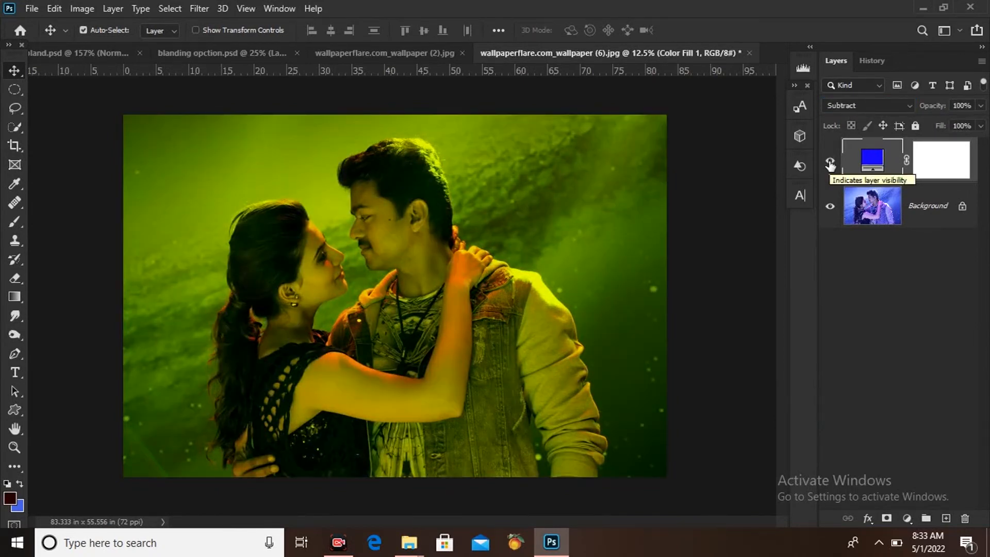
click(830, 164)
click(830, 164)
click(830, 164)
click(830, 164)
click(830, 164)
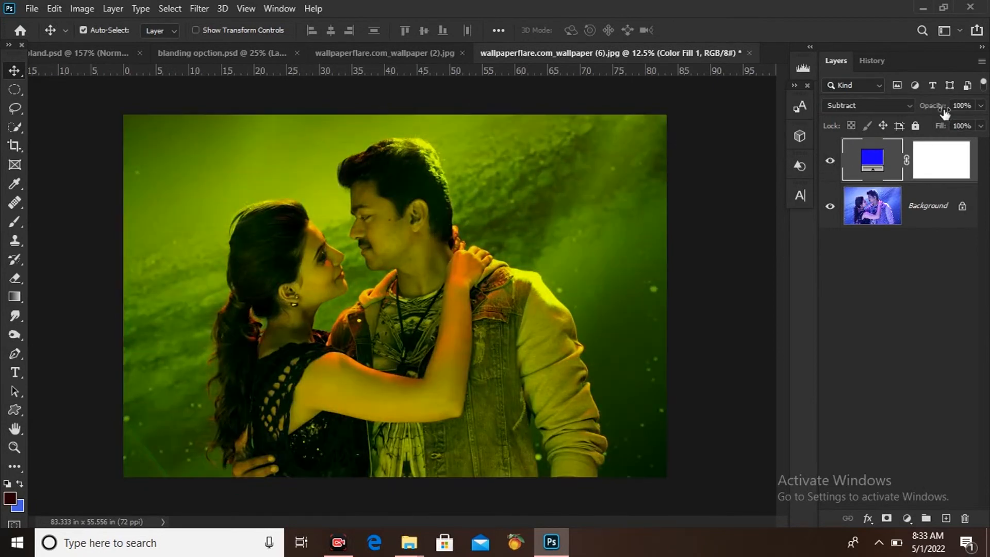
Lower the blue Subtract fill layer's opacity to about 68%
drag(944, 112, 921, 120)
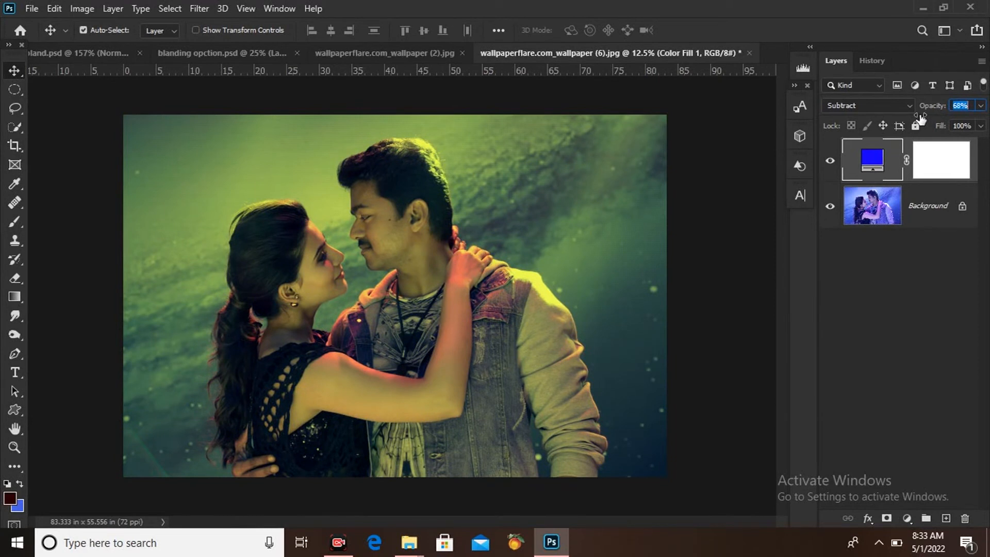
drag(921, 119, 916, 119)
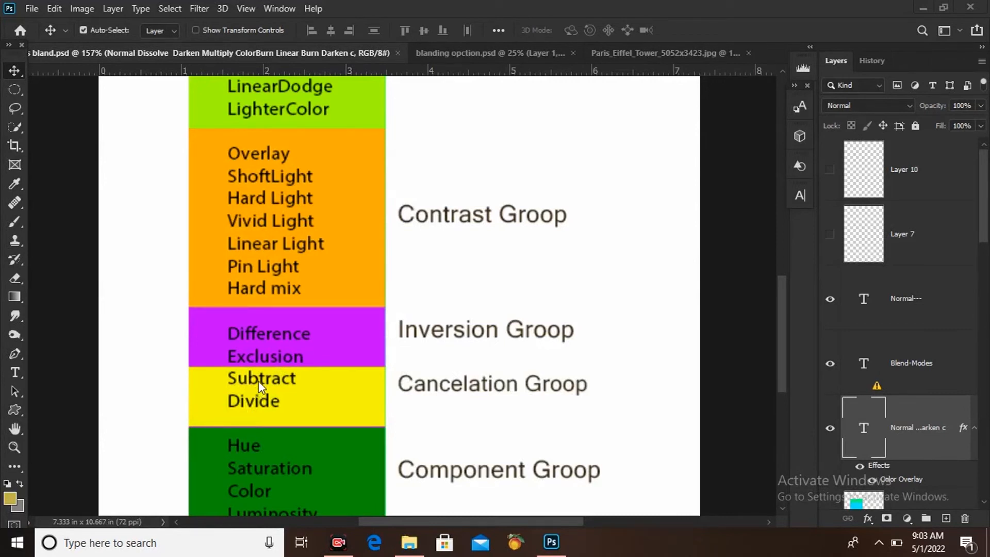
Switch to Paris_Eiffel_Tower_5052x3423.jpg and confirm the muted yellow c2b547 as the foreground colour
click(508, 52)
click(643, 52)
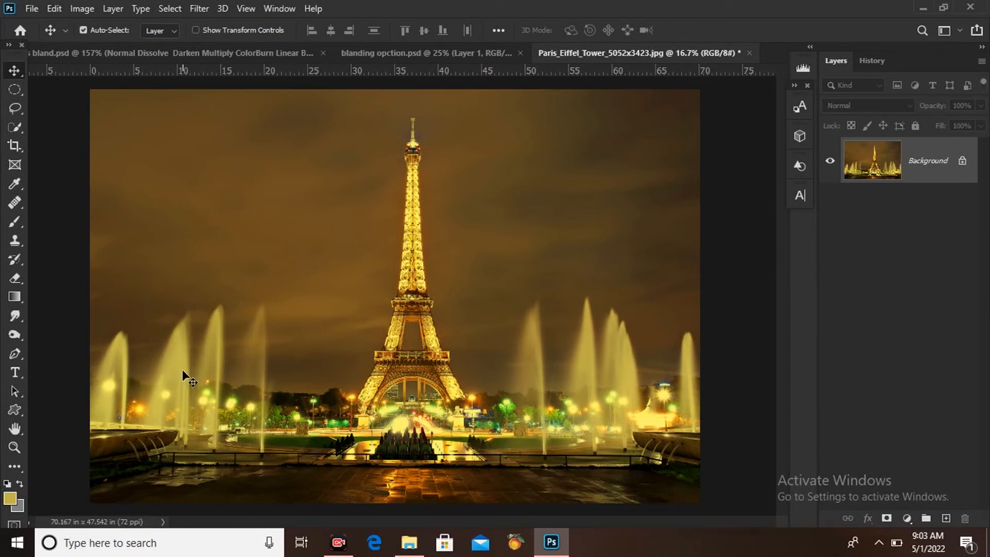
click(907, 518)
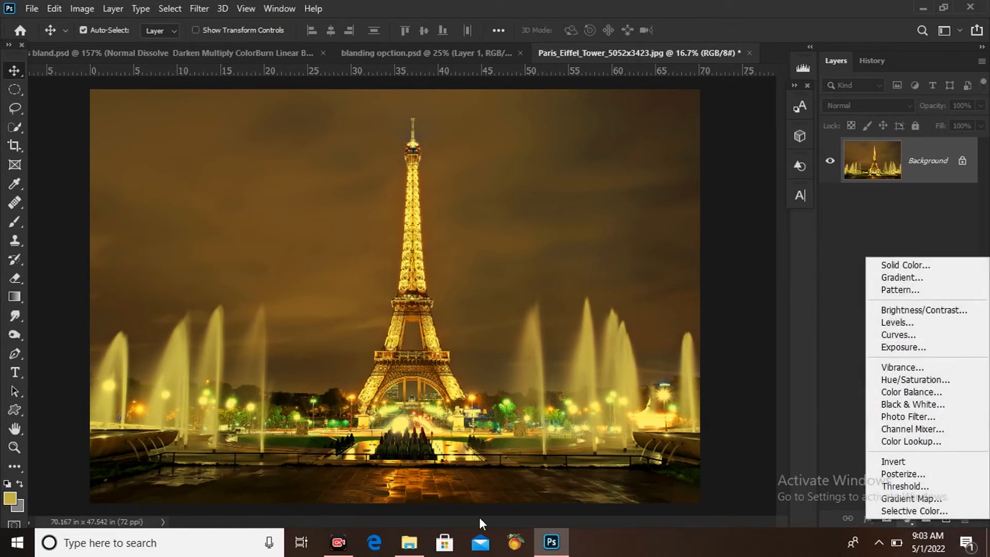
click(12, 505)
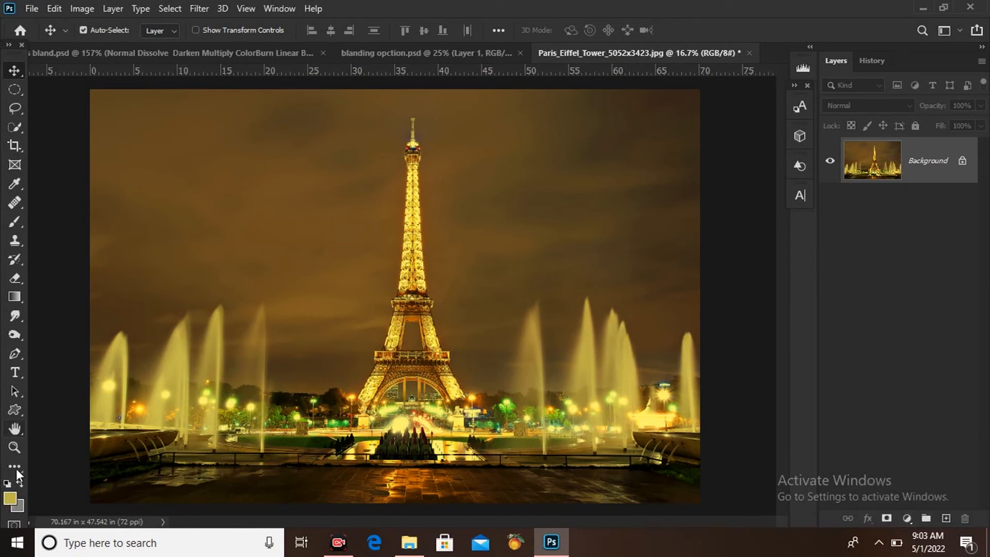
click(10, 500)
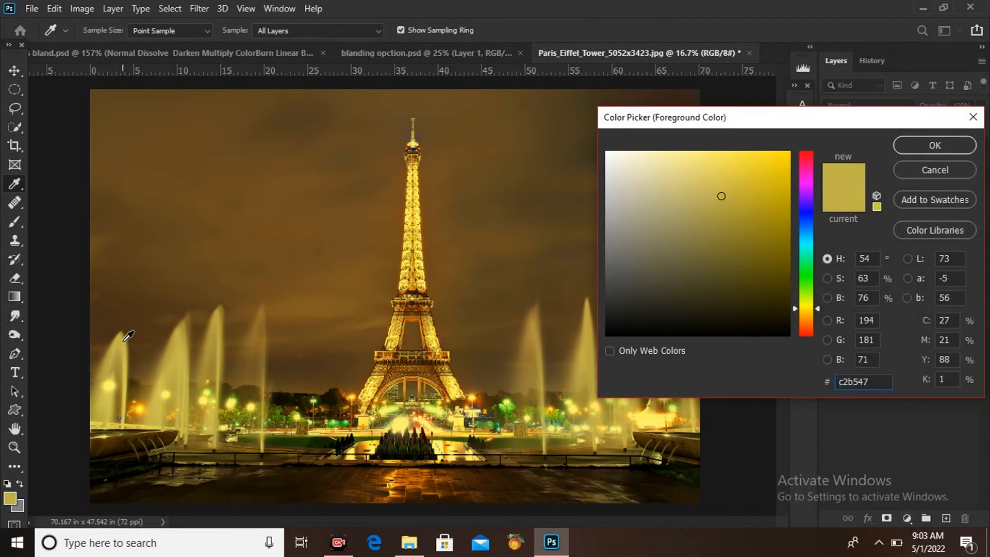
click(948, 149)
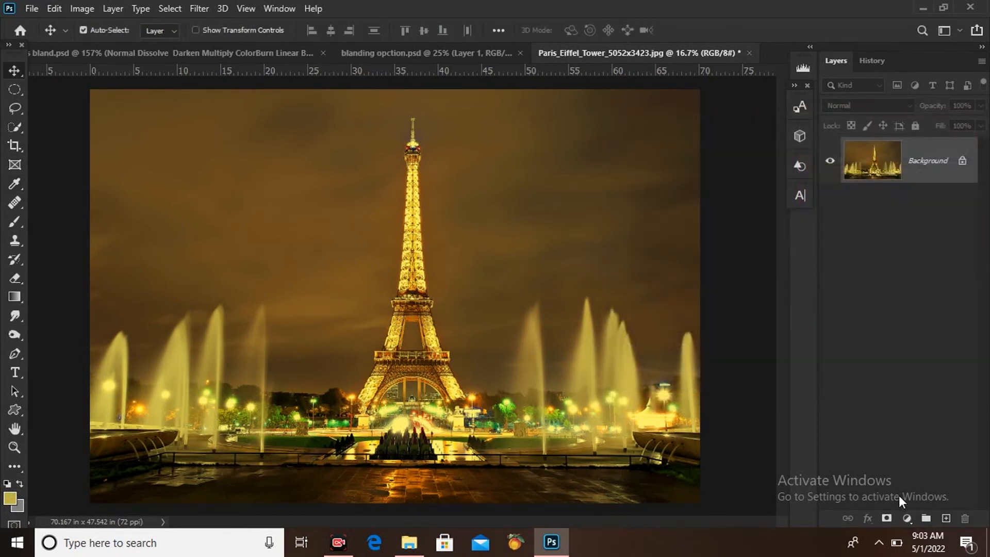
Add a c2b547 solid colour fill layer above the Eiffel Tower photo and set its blend mode to Divide
click(907, 520)
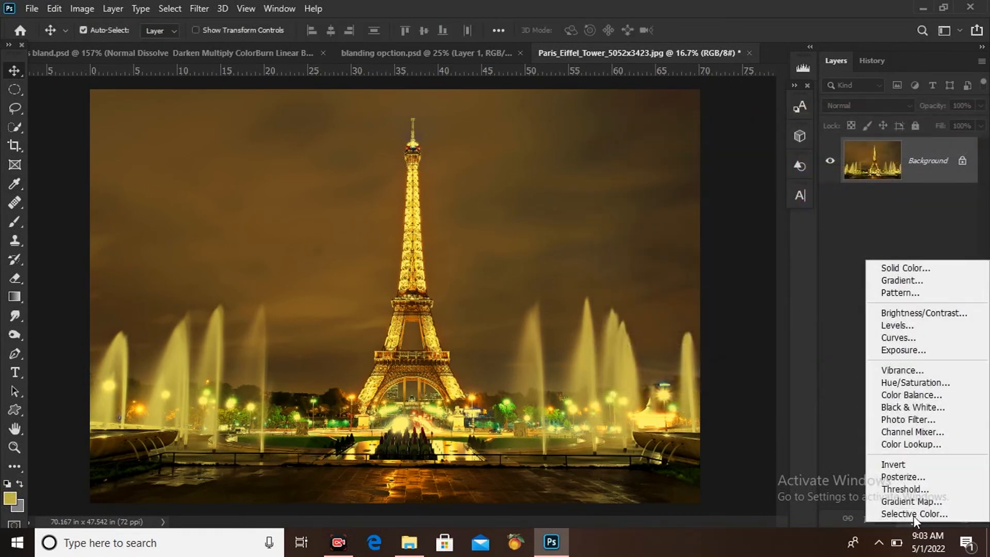
click(907, 269)
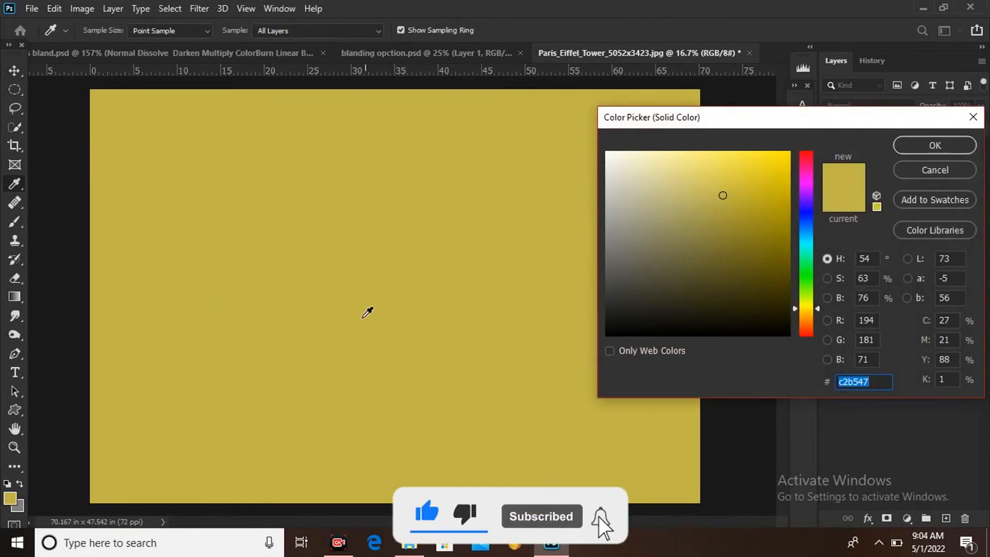
click(913, 147)
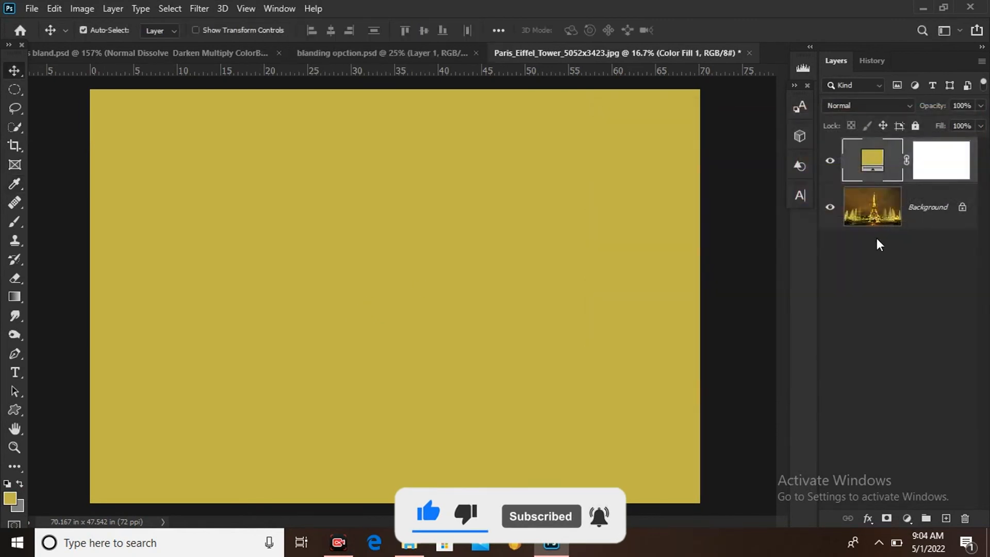
click(881, 106)
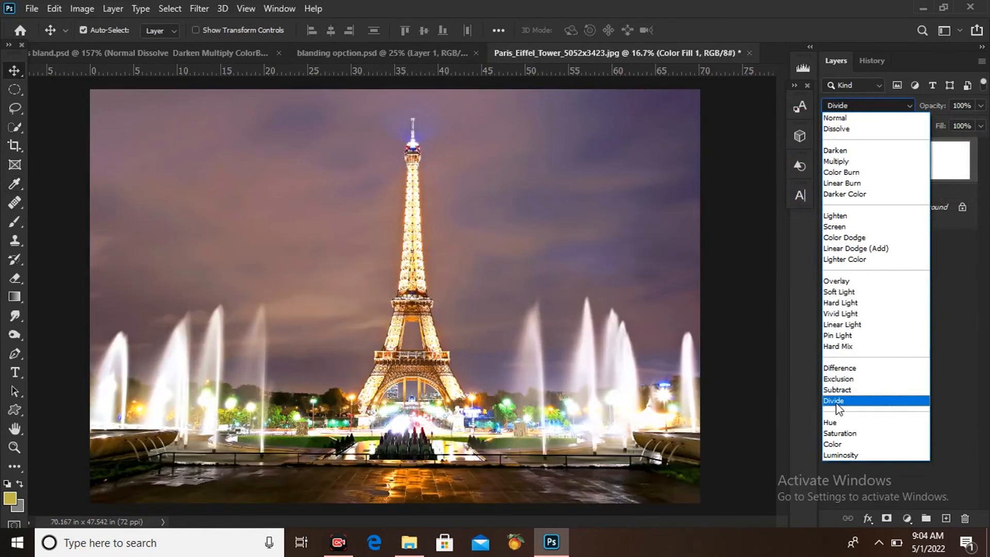
click(833, 402)
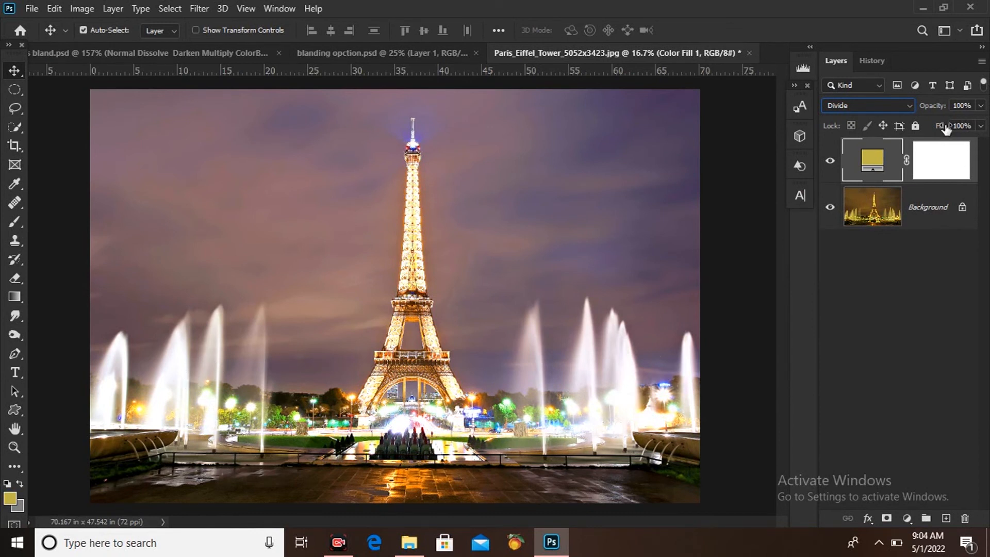
Reduce the yellow Divide fill layer's opacity to about 62%, toggling its visibility to compare the Eiffel Tower photo with and without it
drag(946, 129, 919, 114)
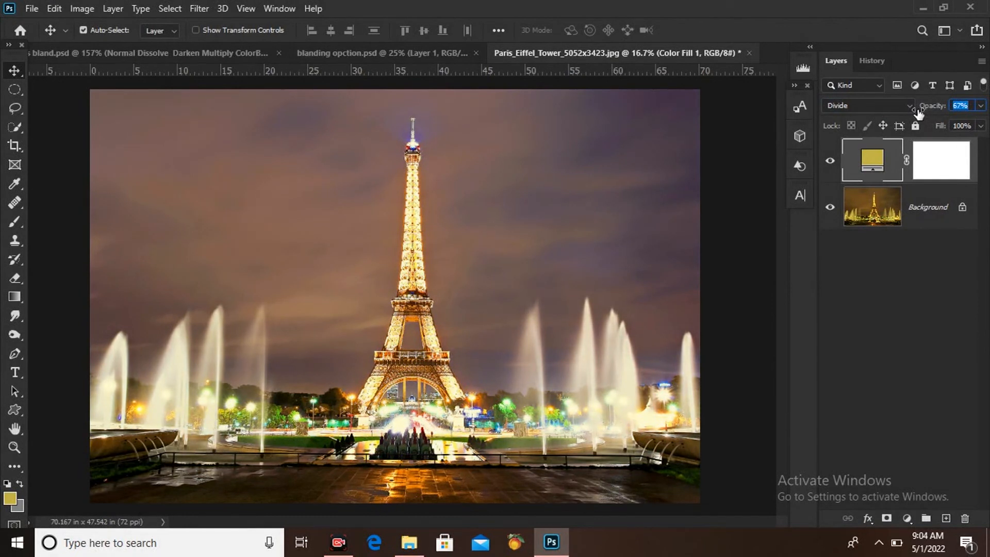
click(831, 161)
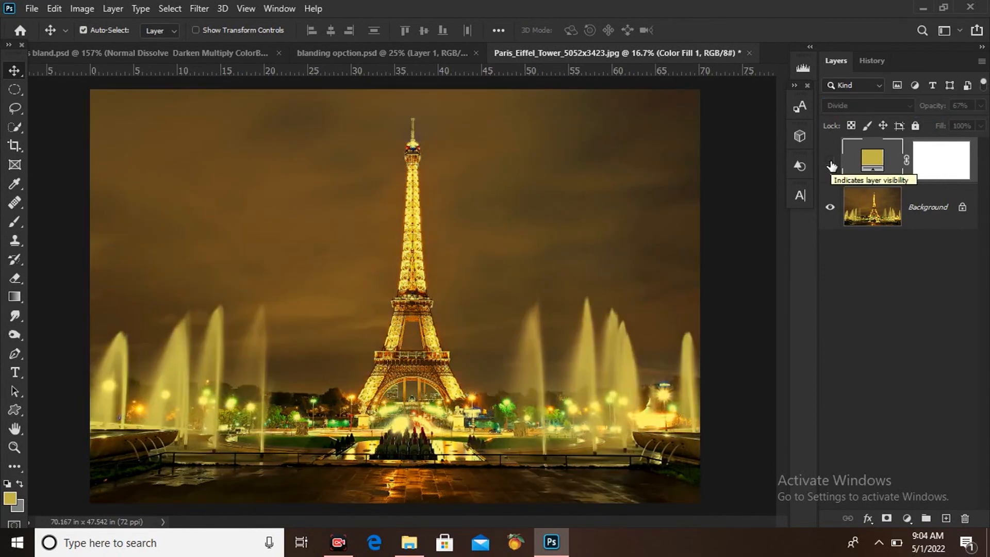
click(831, 162)
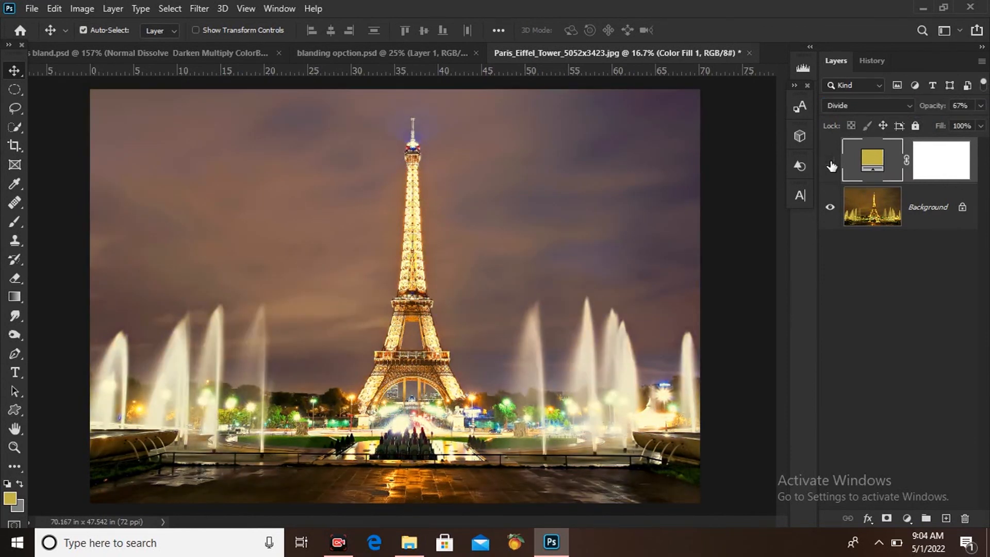
click(831, 163)
click(831, 162)
drag(939, 111, 935, 110)
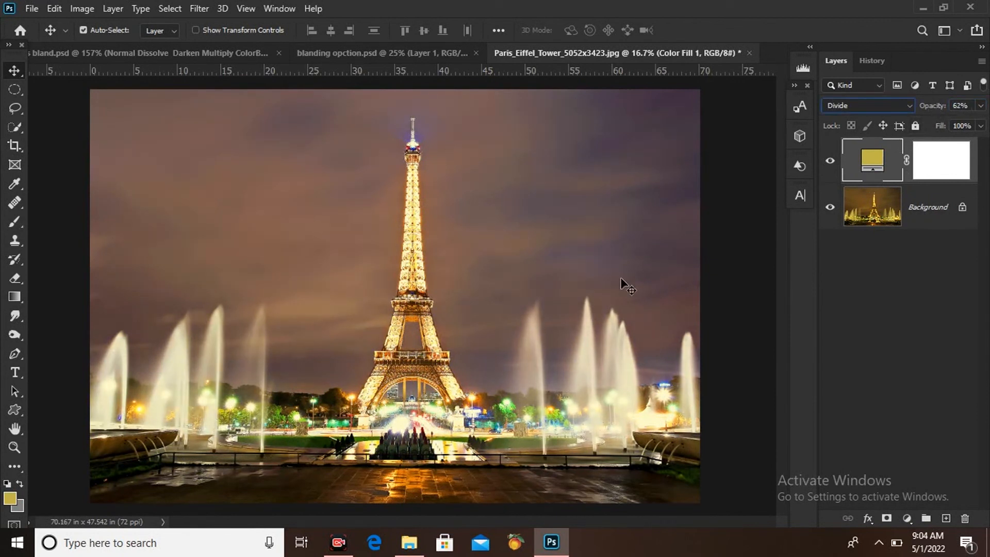